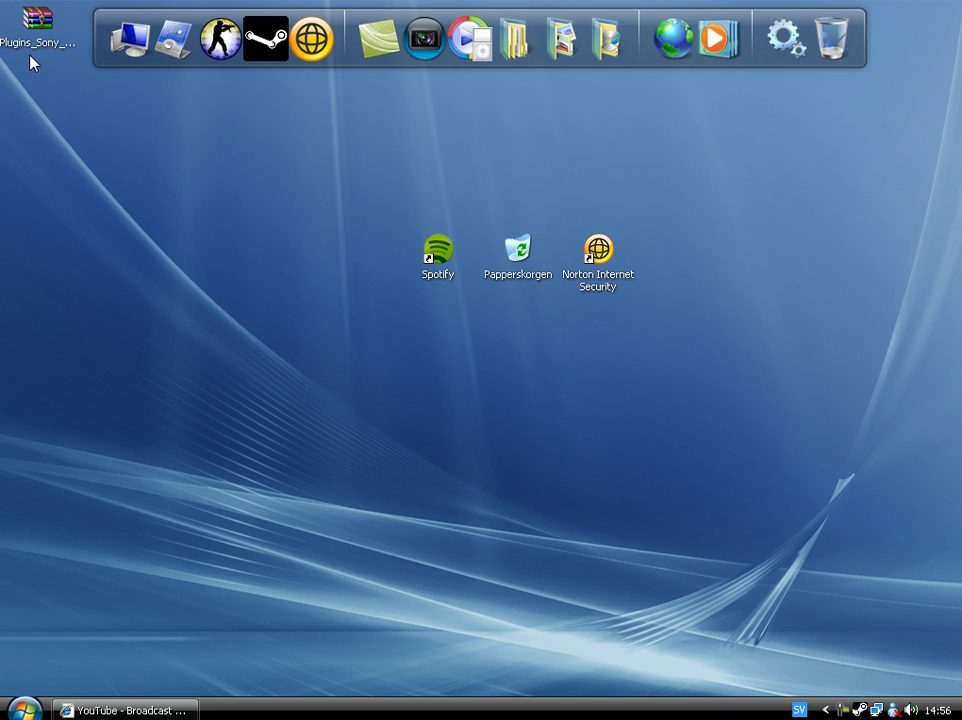
# Move the Plugins_Sony_Vegas_Pro_9.rar icon from the top-left corner to an empty desktop spot.
pyautogui.moveTo(35, 62); pyautogui.dragTo(201, 221)
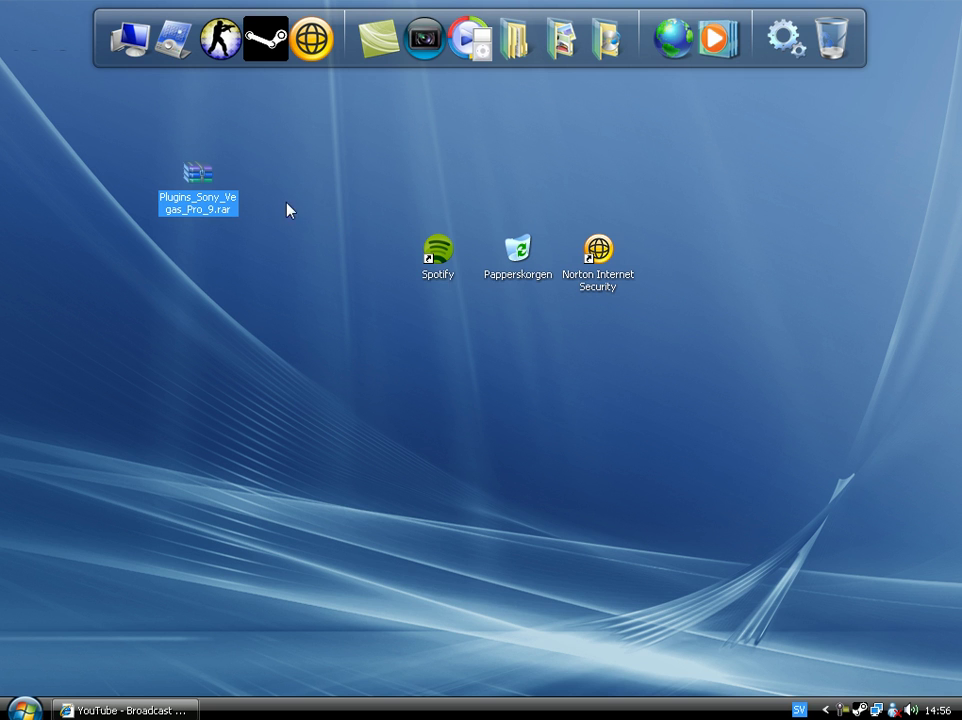
# Open Plugins_Sony_Vegas_Pro_9.rar in WinRAR, select the plugins folder, and minimize the window.
pyautogui.moveTo(204, 207)
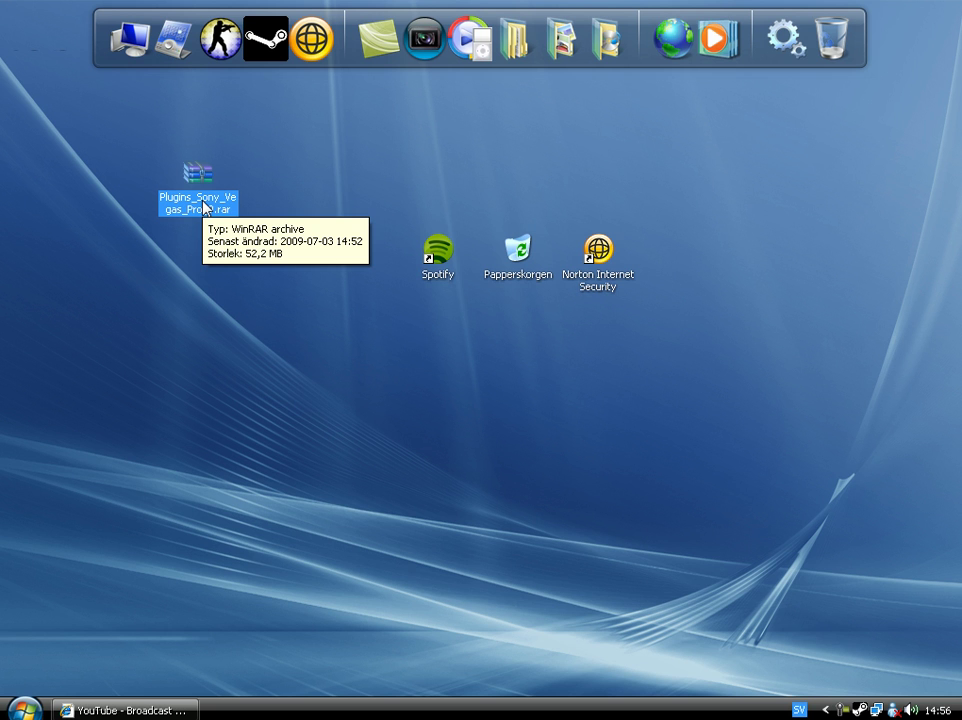
pyautogui.doubleClick(204, 186)
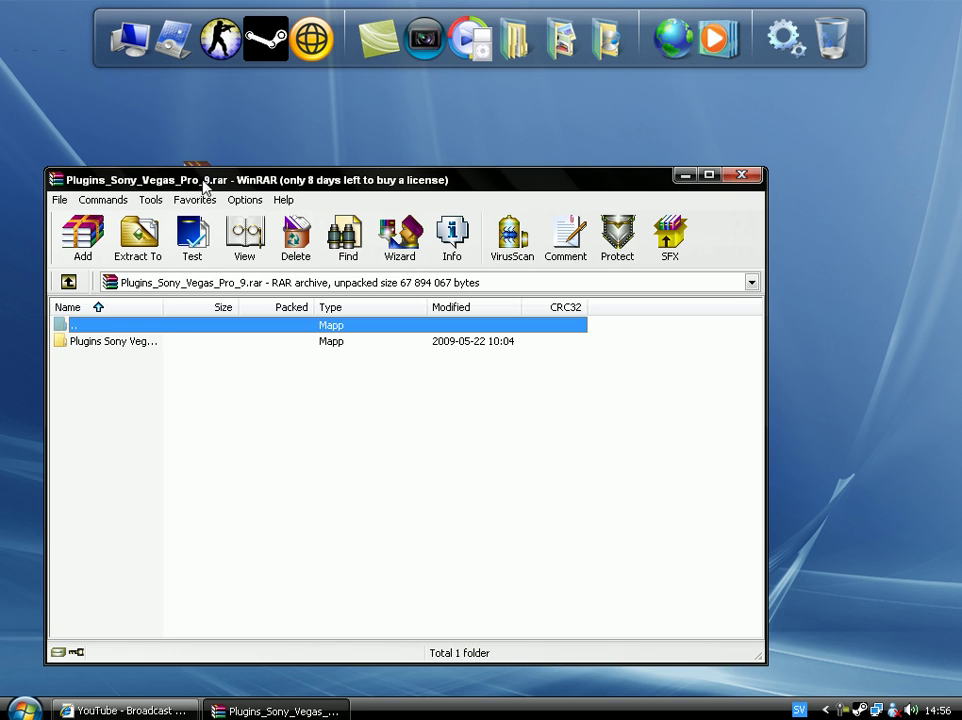
pyautogui.click(120, 342)
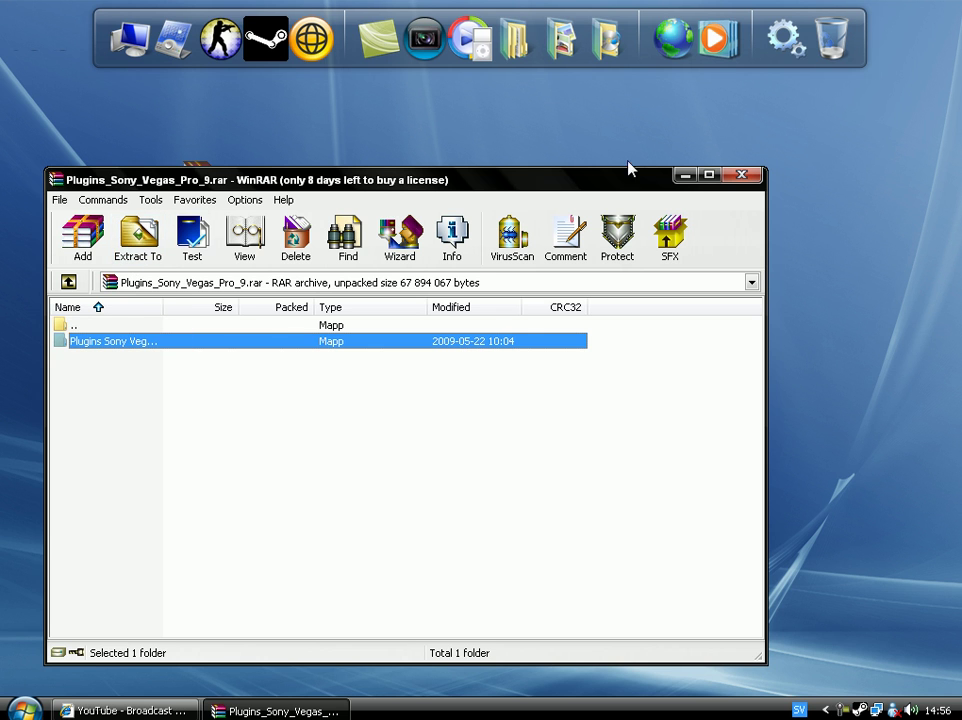
pyautogui.click(684, 177)
# Start a Norton Internet Security scan of the rar archive with Sök igenom nu.
pyautogui.rightClick(208, 190)
pyautogui.moveTo(260, 277)
pyautogui.click(472, 276)
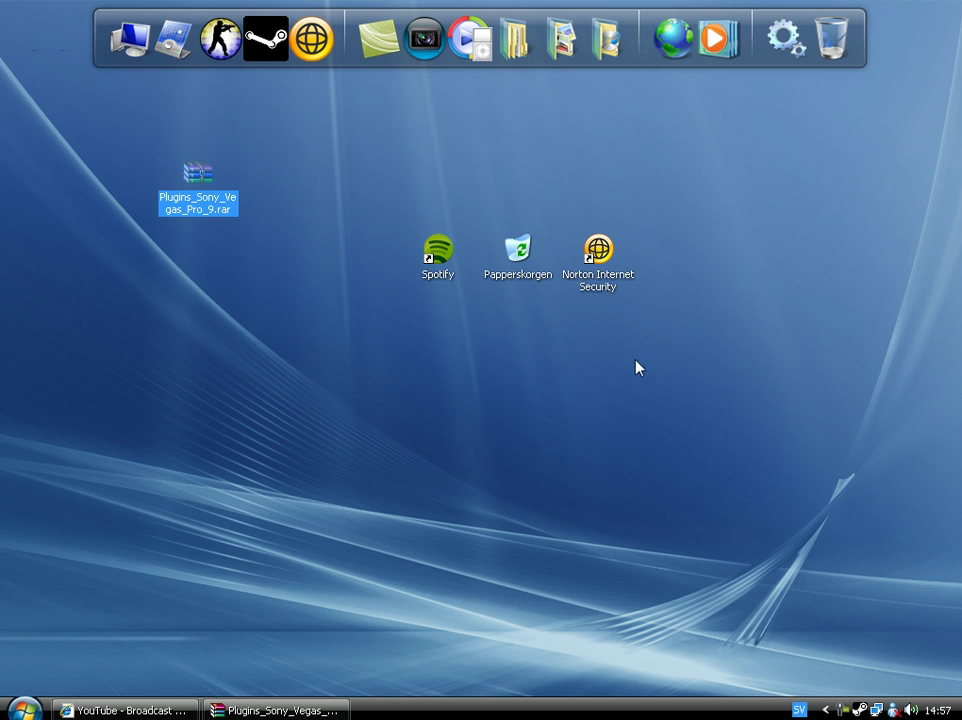
# Run another Norton scan on the rar archive and check the hidden notification-area icons.
pyautogui.rightClick(198, 213)
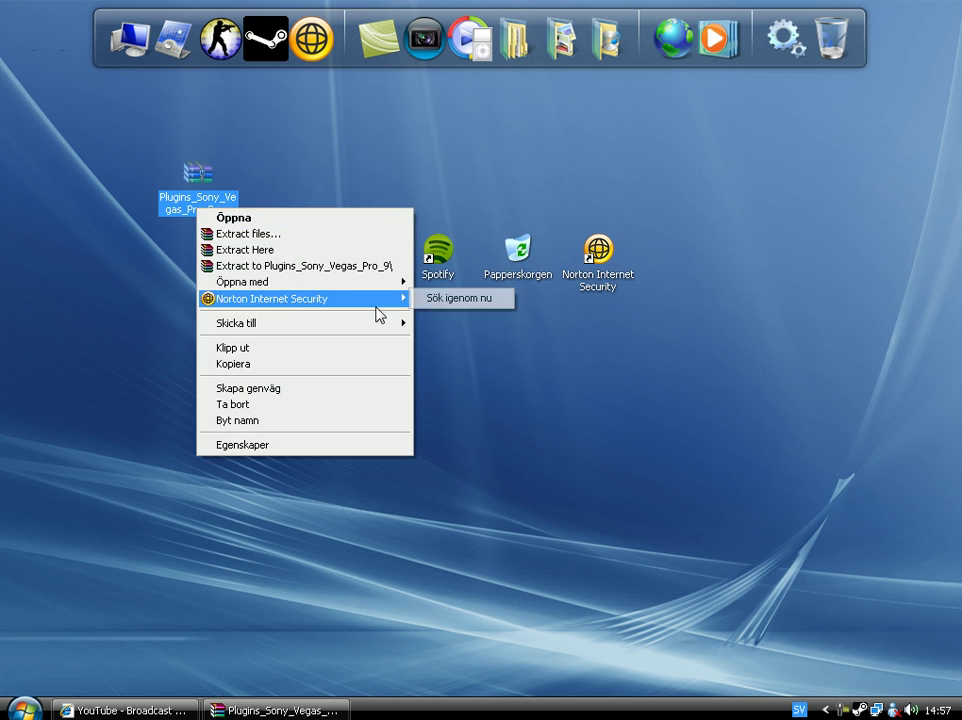
pyautogui.click(432, 298)
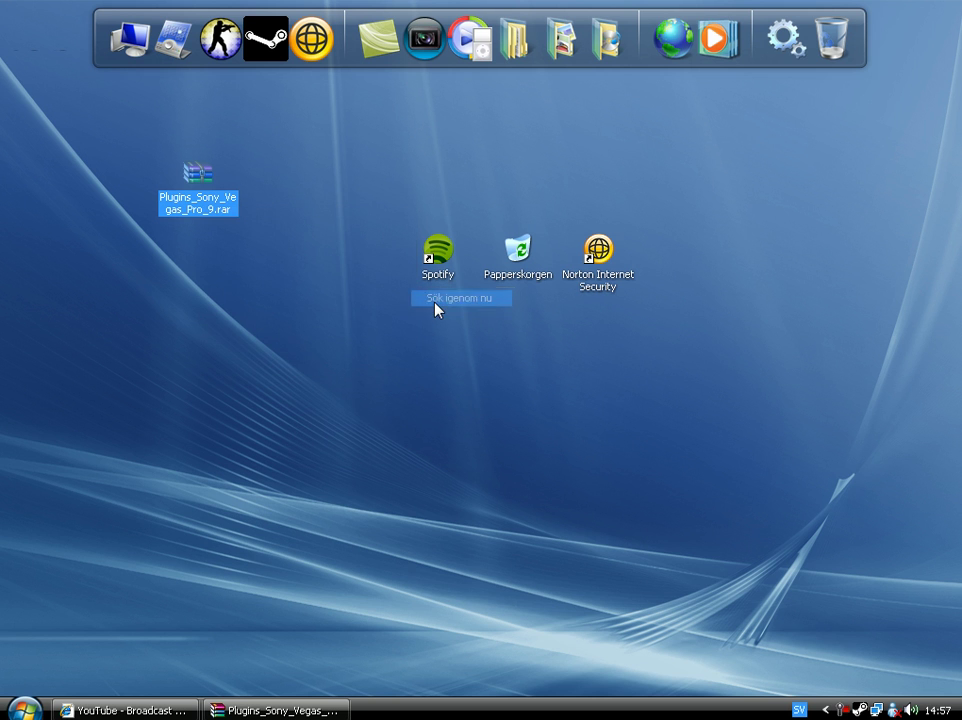
pyautogui.click(825, 710)
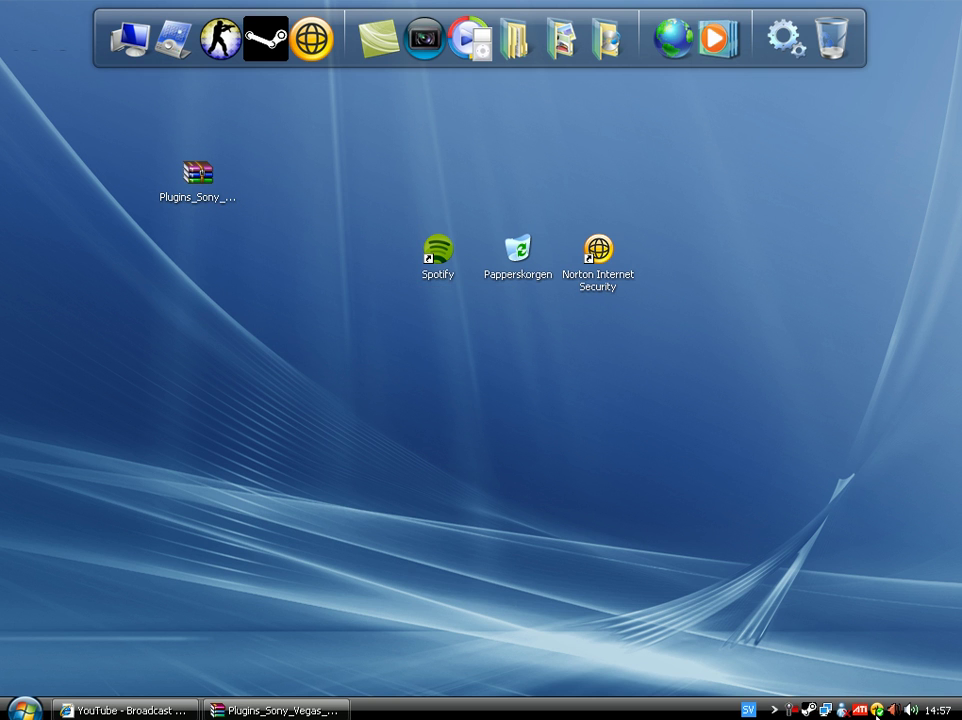
pyautogui.click(775, 710)
# Extract the Plugins Sony Vegas Pro 9 folder to Skrivbord, then close WinRAR.
pyautogui.click(198, 175)
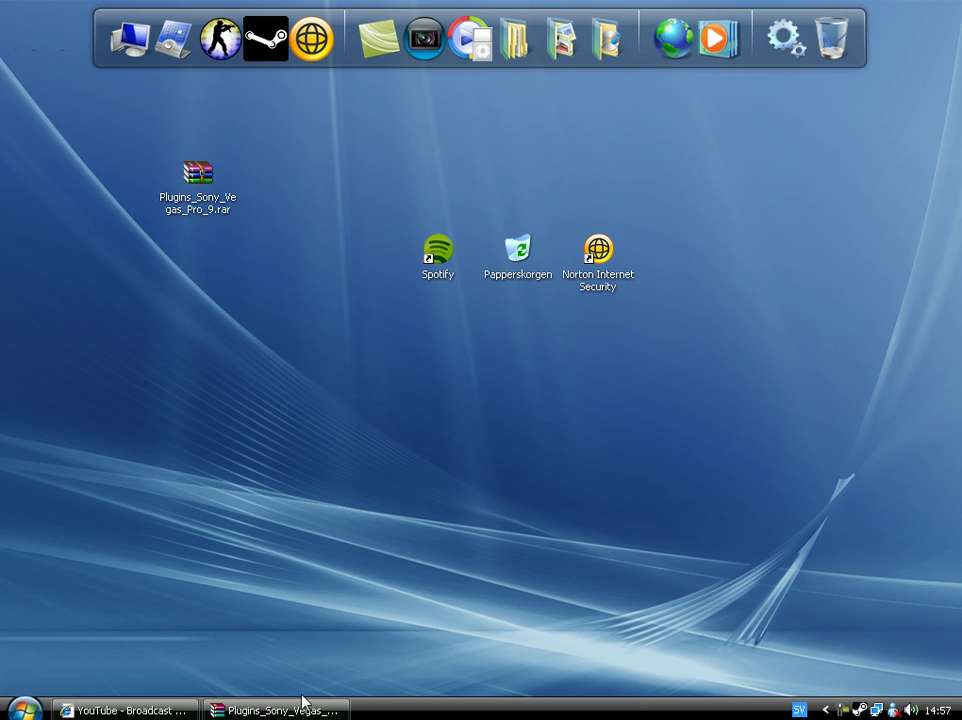
pyautogui.click(290, 710)
pyautogui.click(128, 258)
pyautogui.doubleClick(412, 311)
pyautogui.click(447, 617)
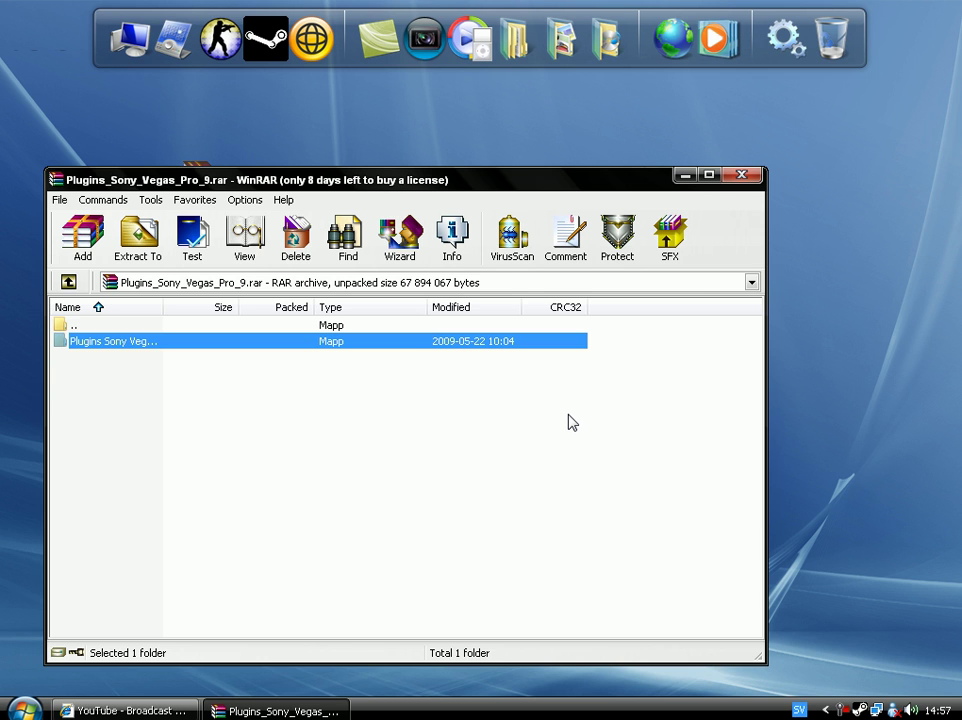
pyautogui.click(741, 175)
pyautogui.click(211, 197)
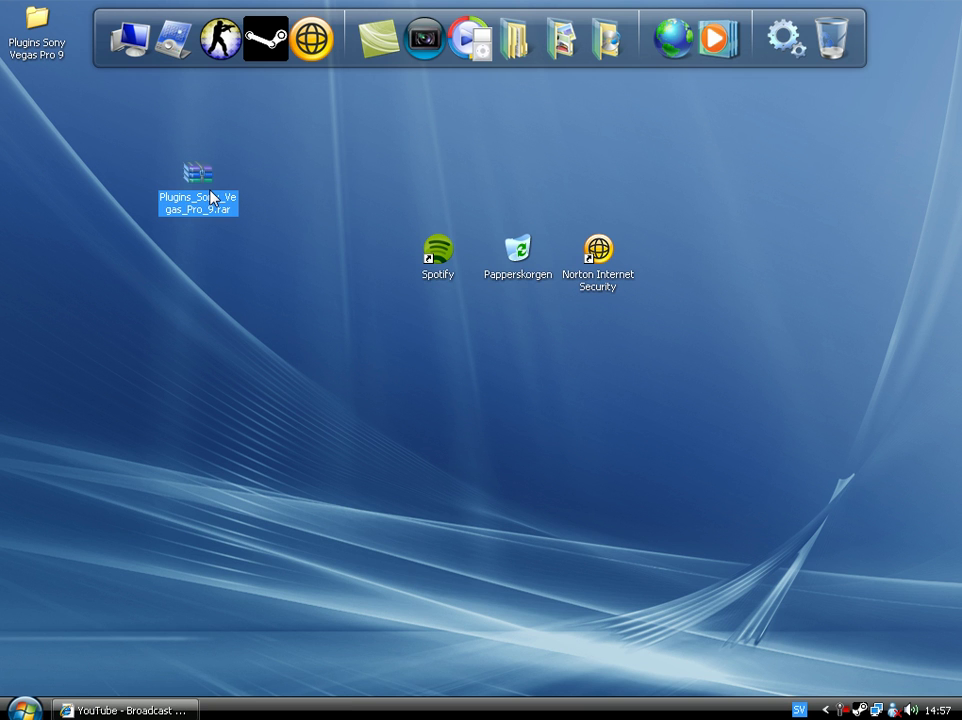
# Trash the rar, empty Papperskorgen with Töm papperskorgen and Ja, and center the extracted folder.
pyautogui.moveTo(211, 197); pyautogui.dragTo(816, 56)
pyautogui.rightClick(837, 62)
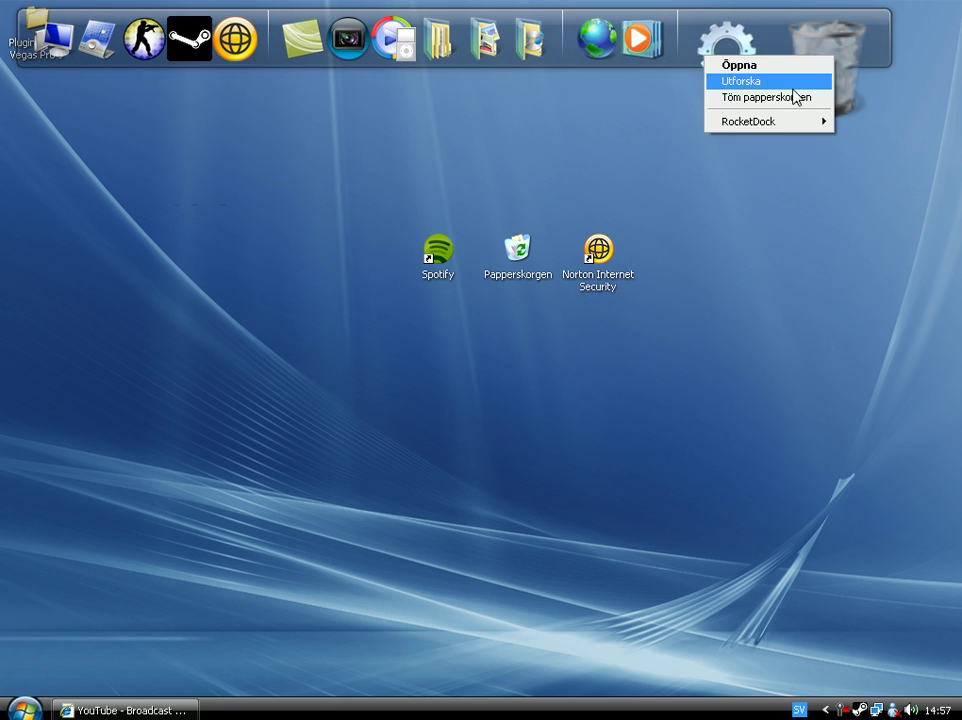
pyautogui.click(795, 97)
pyautogui.click(509, 409)
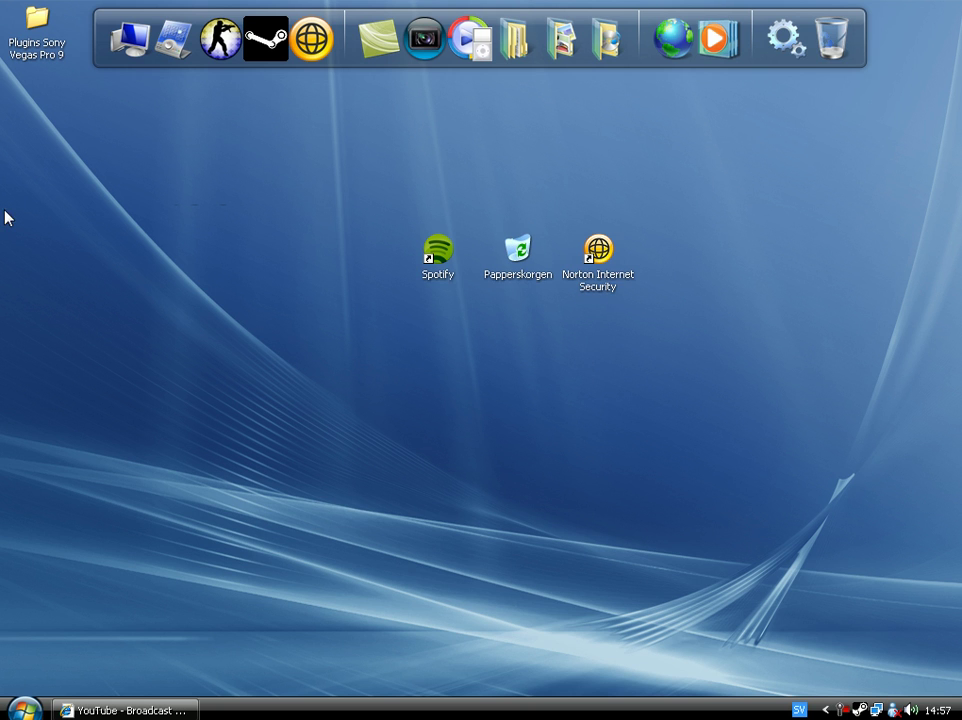
pyautogui.moveTo(32, 30); pyautogui.dragTo(278, 245)
pyautogui.click(310, 390)
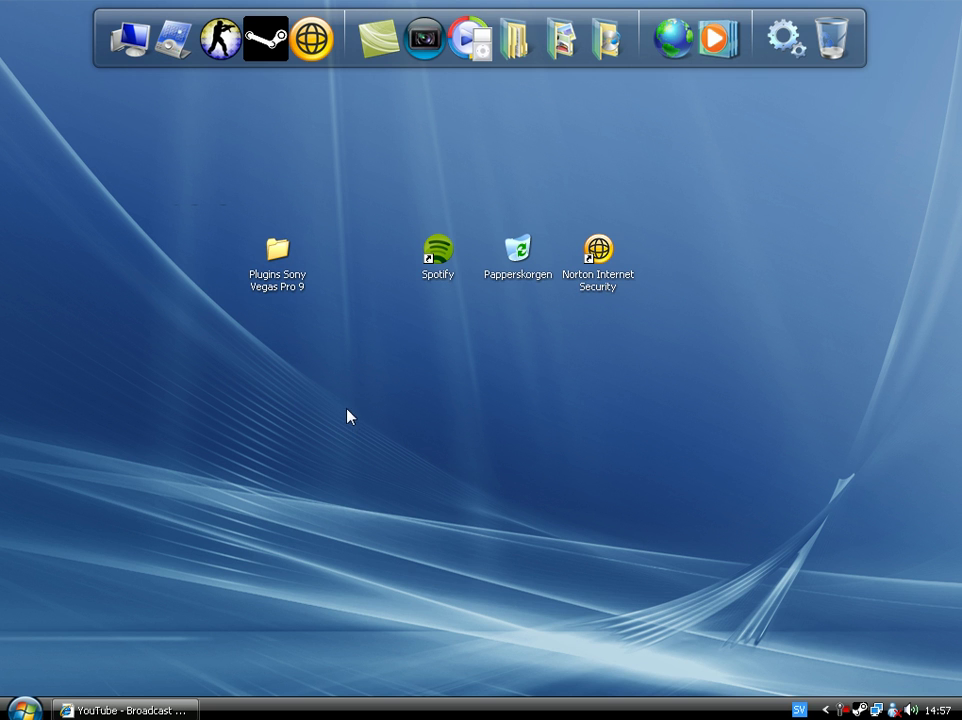
# Go into Plugins Sony Vegas Pro 9 > Magic bullet editors 2.0 and launch MB Editors 2 for Vegas.exe.
pyautogui.doubleClick(289, 270)
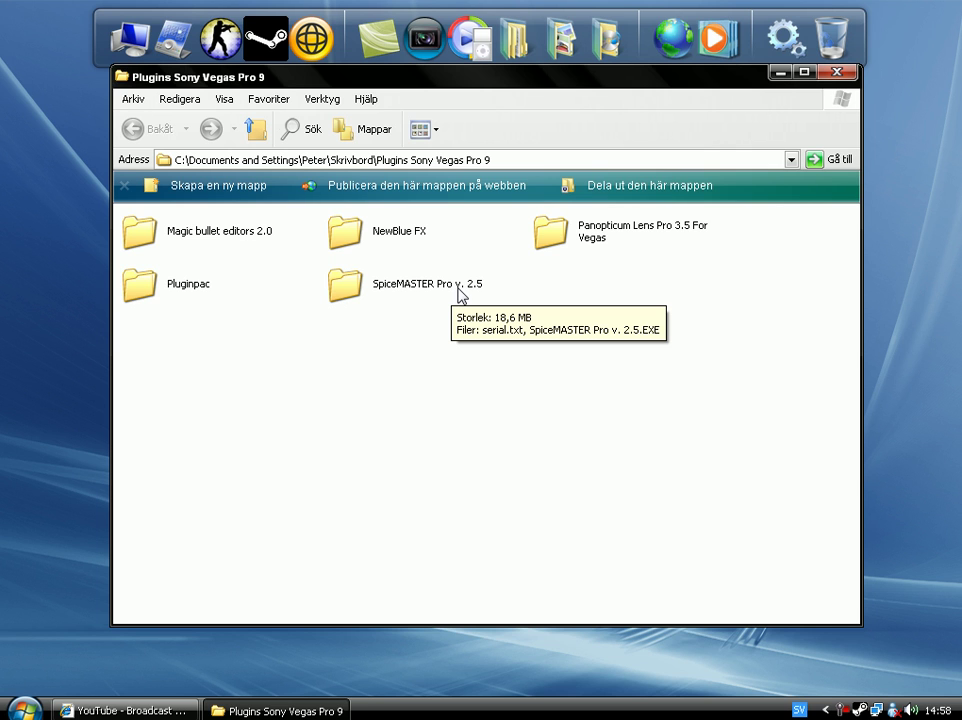
pyautogui.click(188, 240)
pyautogui.doubleClick(188, 240)
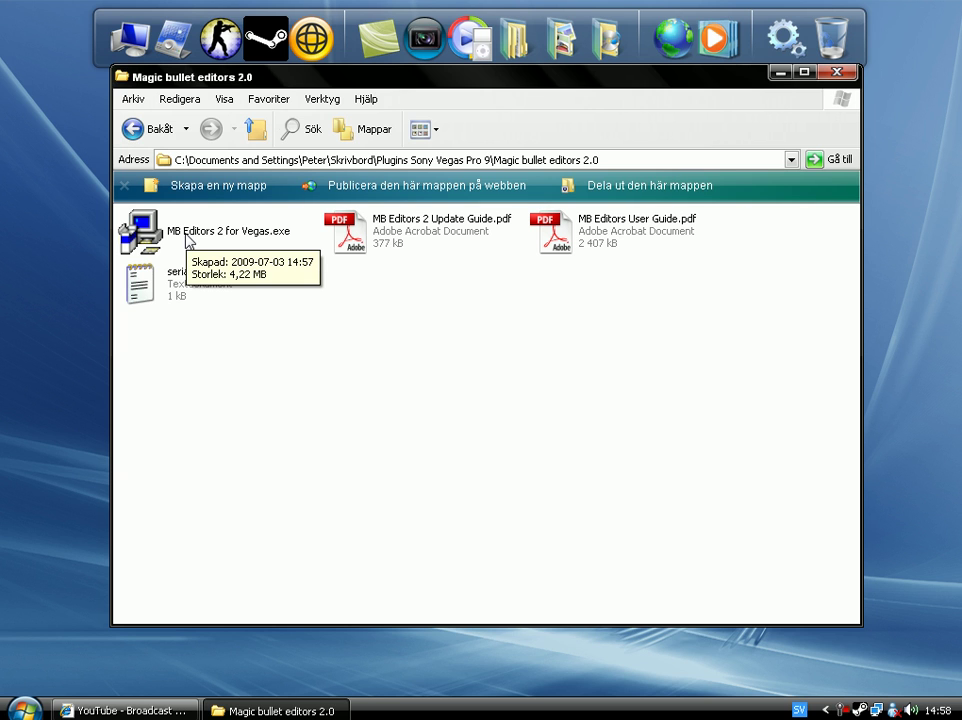
pyautogui.click(188, 240)
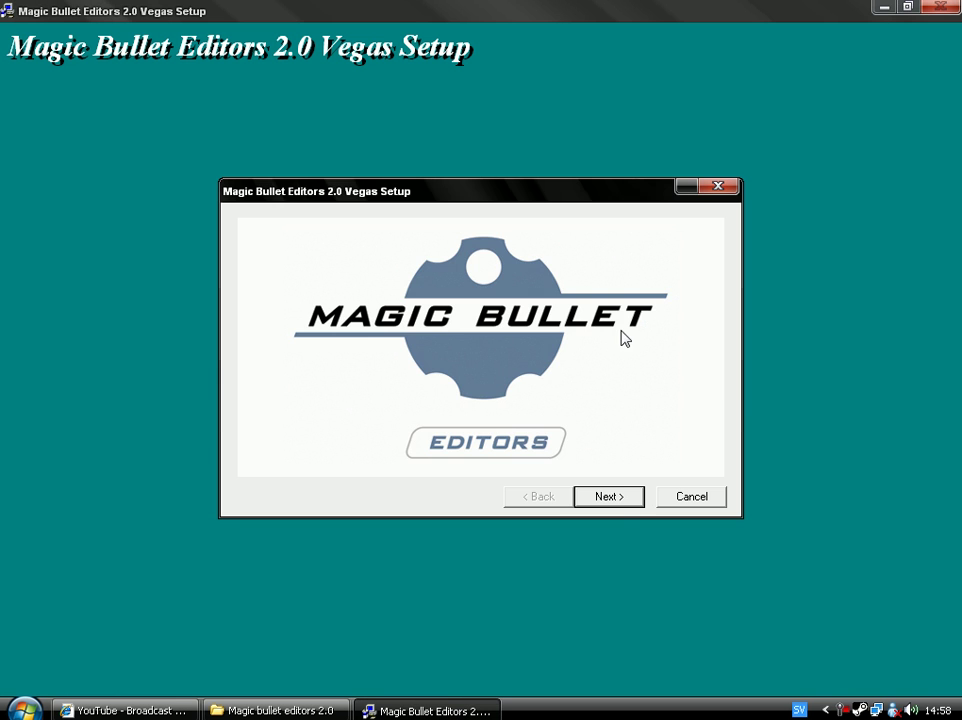
# Pass the welcome, license and destination pages, pick Enter Serial Number, then show the plugin folder.
pyautogui.click(614, 498)
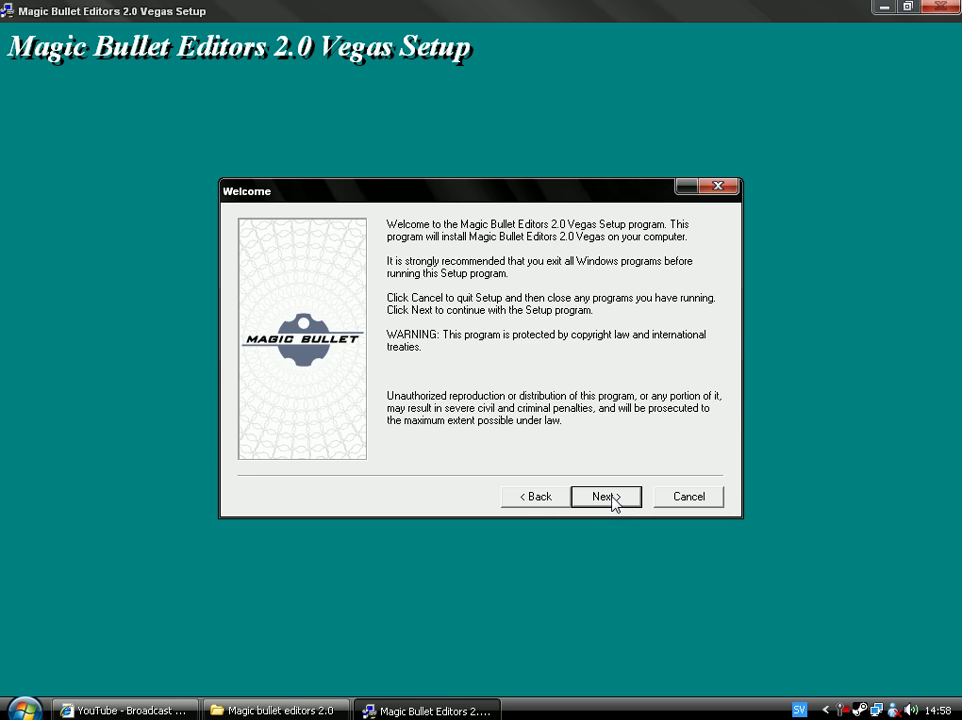
pyautogui.click(614, 502)
pyautogui.click(612, 498)
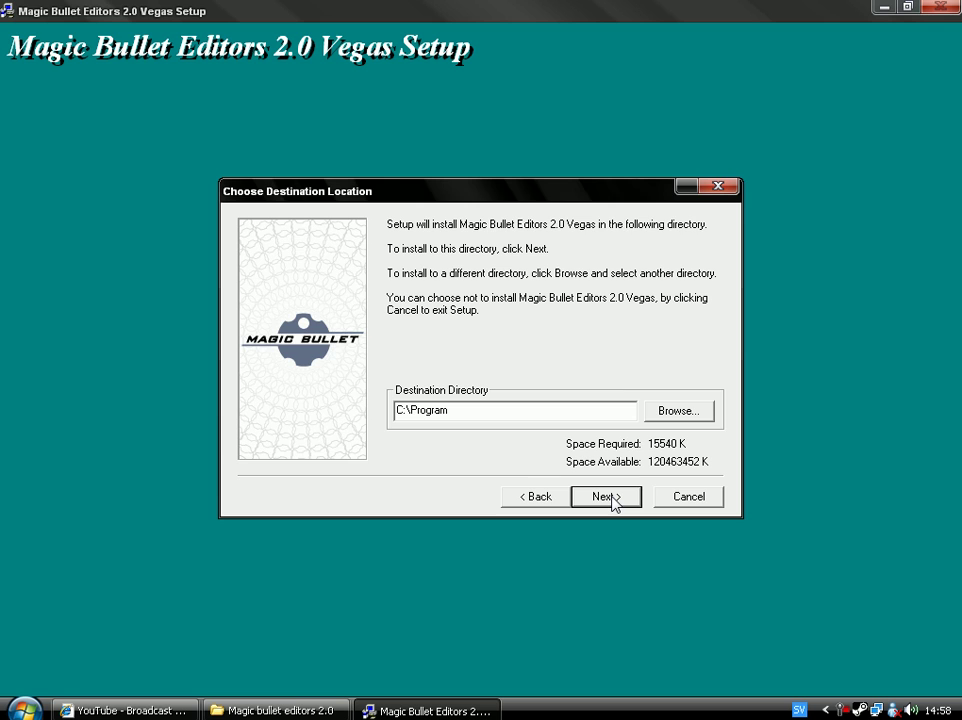
pyautogui.click(606, 497)
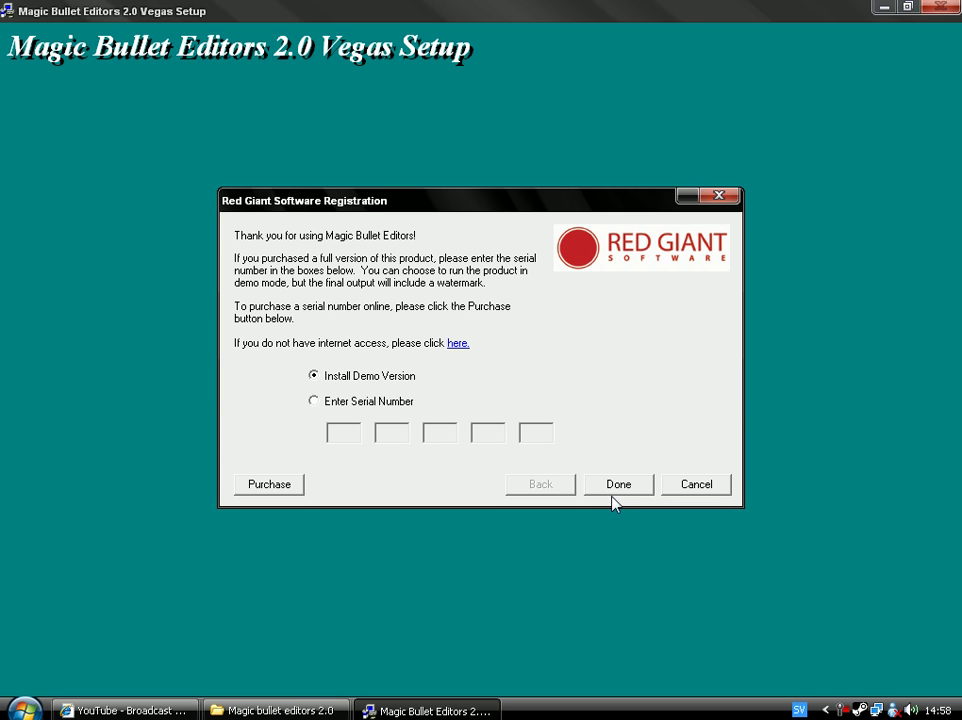
pyautogui.click(313, 402)
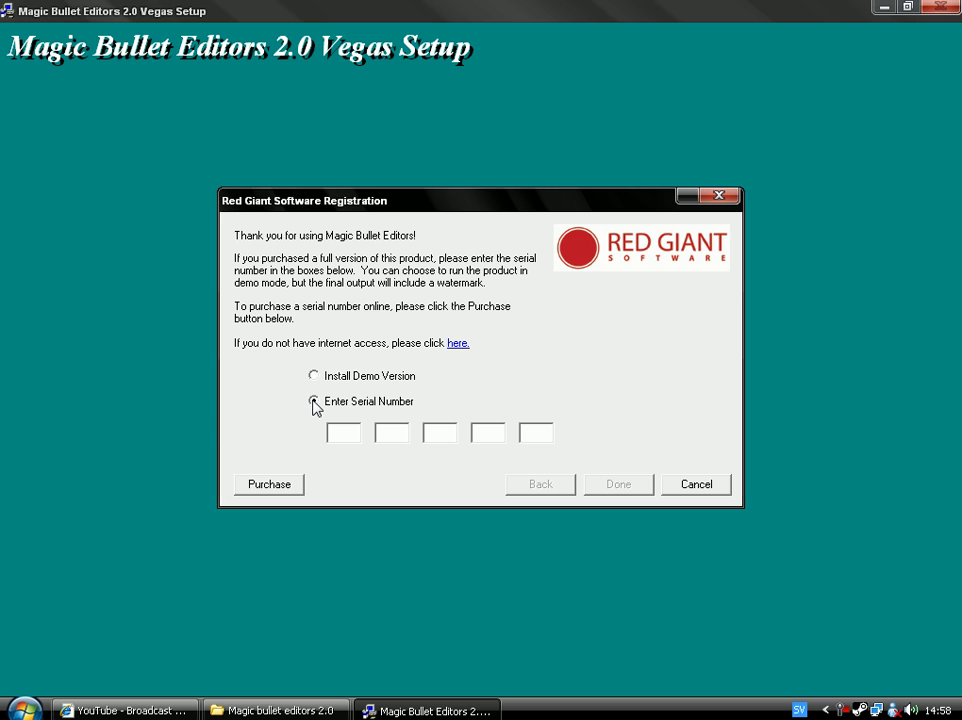
pyautogui.click(270, 710)
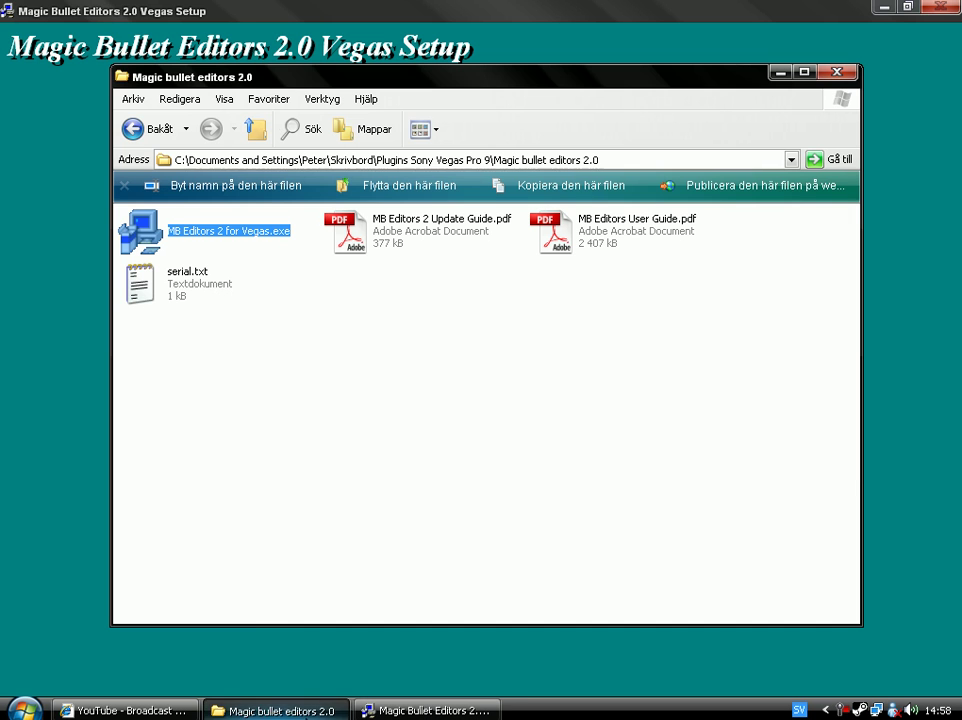
# Open serial.txt in Notepad and change its font size to 22, then 14.
pyautogui.doubleClick(176, 291)
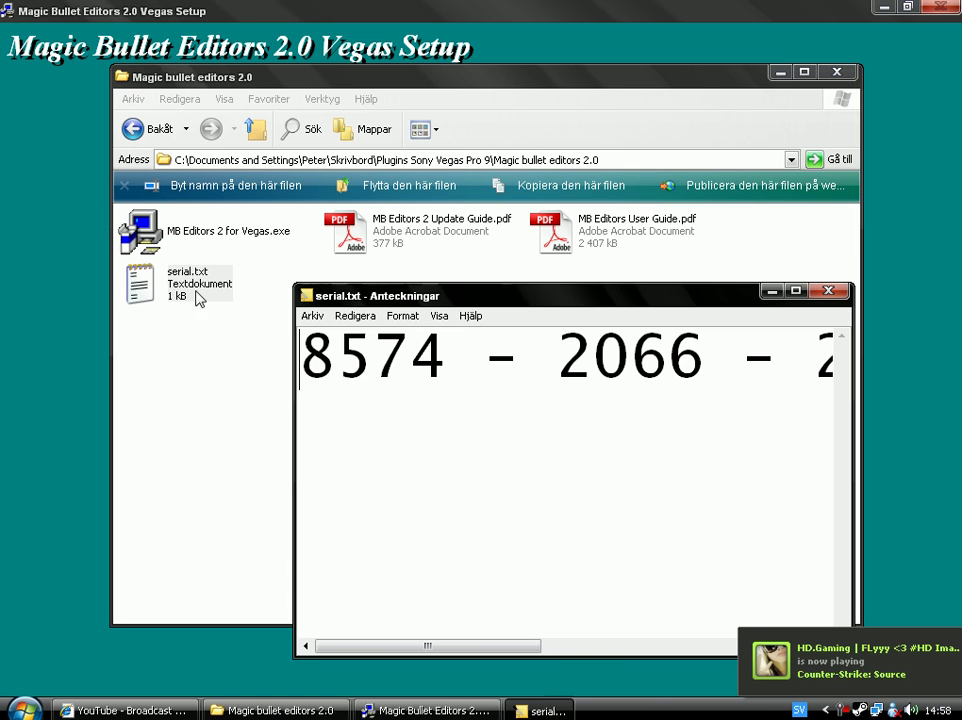
pyautogui.click(410, 322)
pyautogui.click(414, 352)
pyautogui.click(600, 441)
pyautogui.click(676, 426)
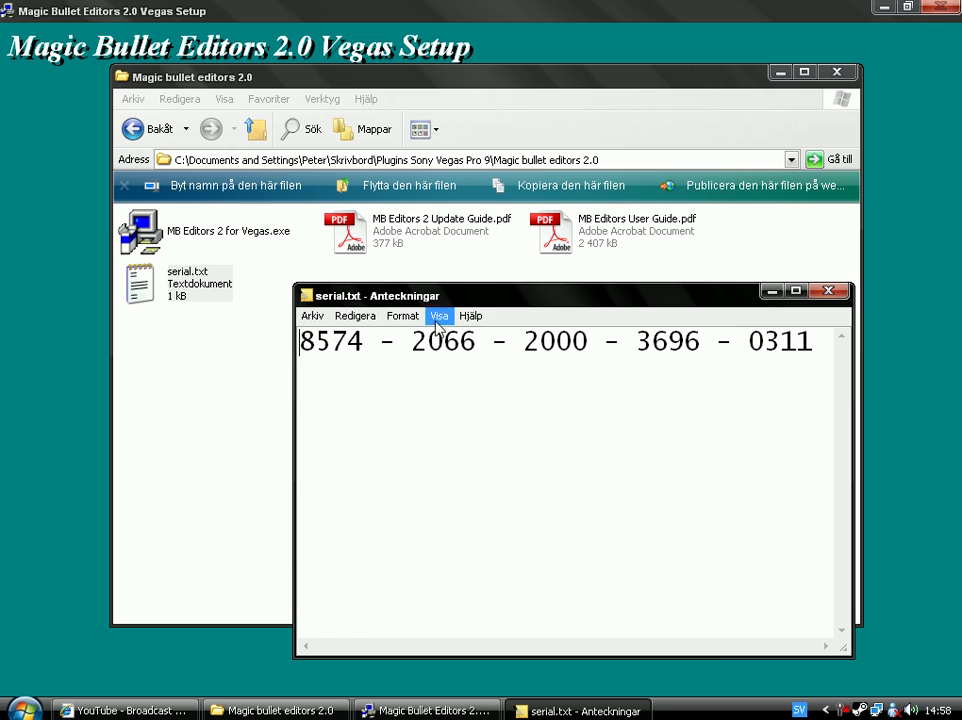
pyautogui.click(404, 316)
pyautogui.click(430, 352)
pyautogui.click(628, 447)
pyautogui.click(628, 447)
pyautogui.click(628, 447)
pyautogui.click(596, 441)
pyautogui.click(676, 424)
# Select part of the serial, close Notepad and the folder, and cancel the Red Giant registration.
pyautogui.moveTo(631, 337); pyautogui.dragTo(306, 341)
pyautogui.click(829, 291)
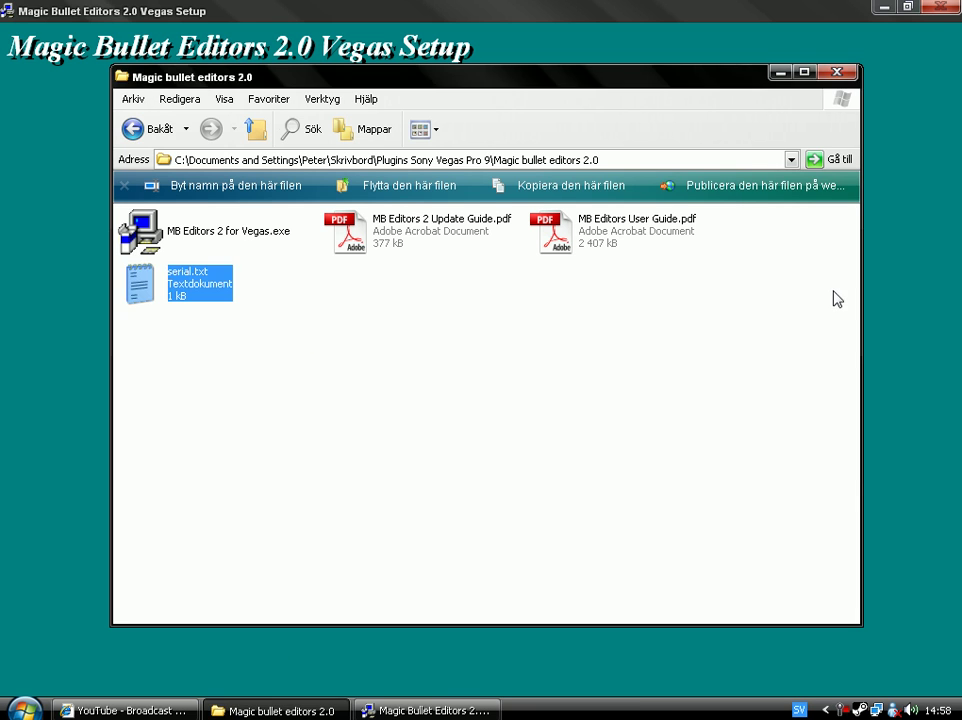
pyautogui.click(836, 74)
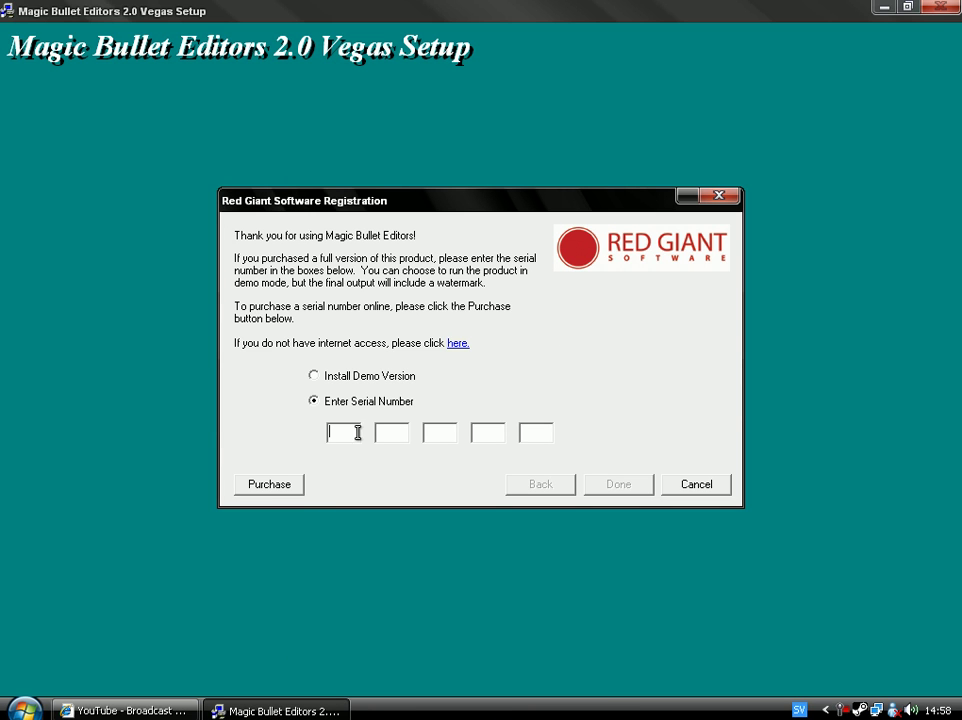
pyautogui.click(692, 486)
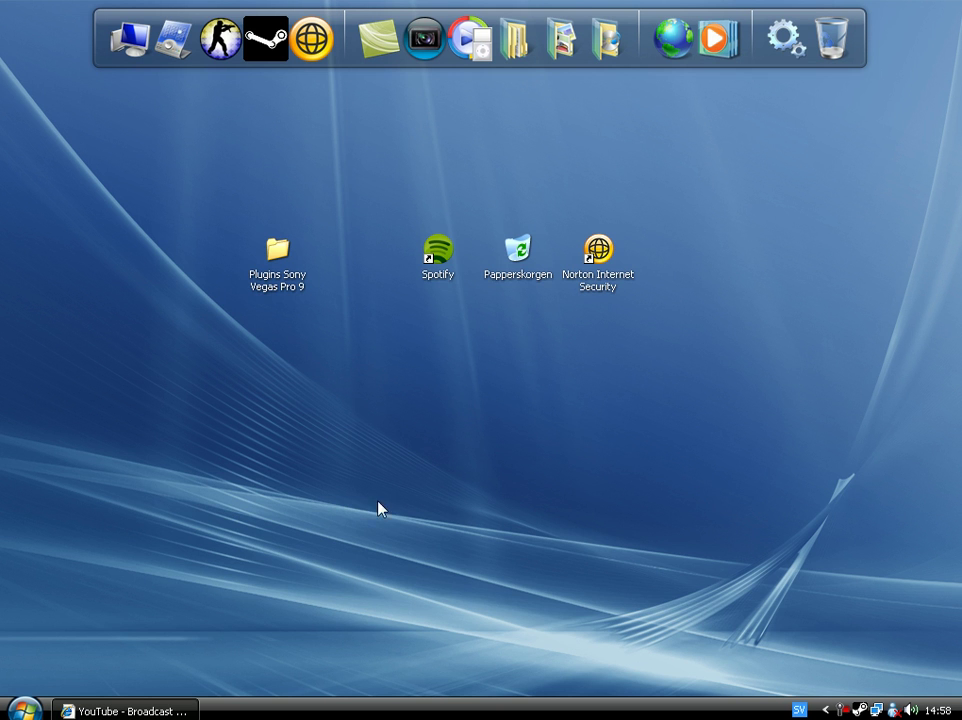
# Open NewBlue FX and point out its 3D Explosions, 3D Transformations, Art, Film and Motion installers.
pyautogui.doubleClick(271, 277)
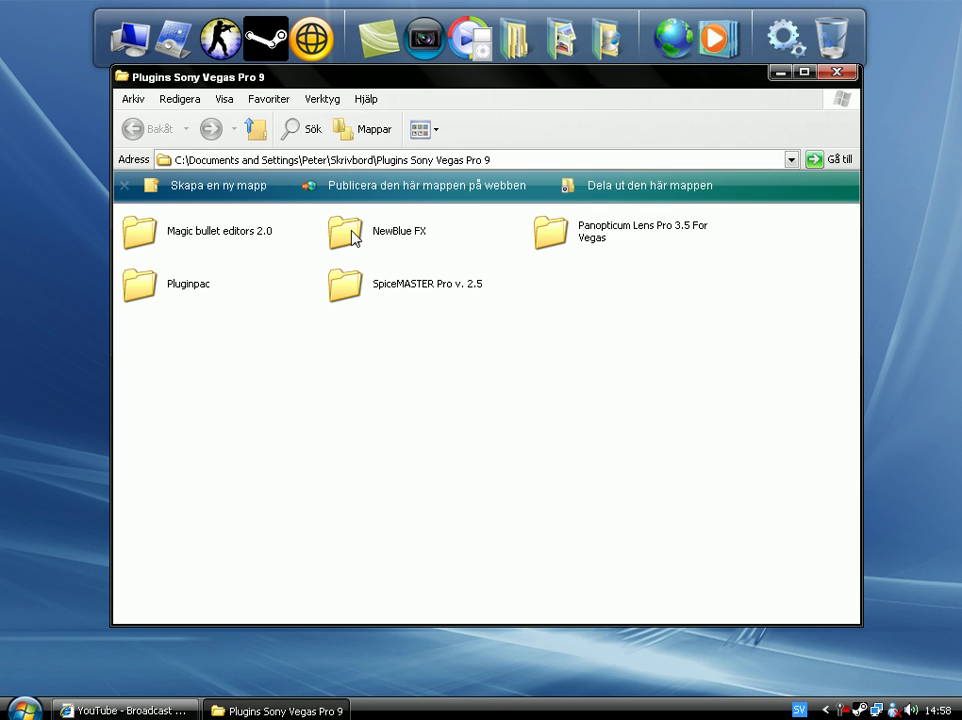
pyautogui.doubleClick(346, 232)
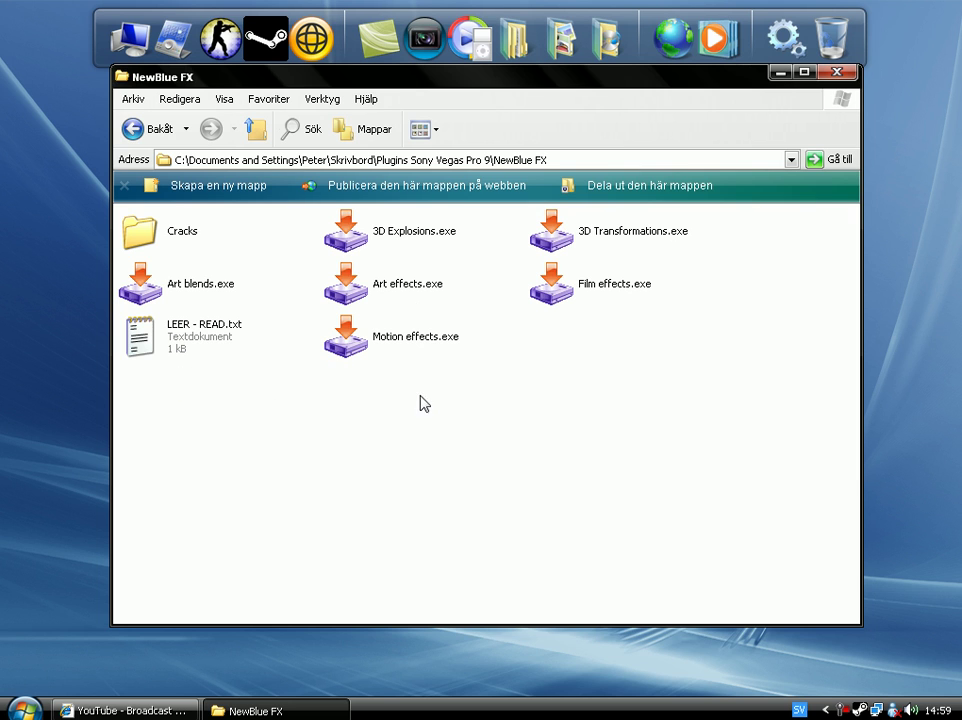
pyautogui.click(366, 248)
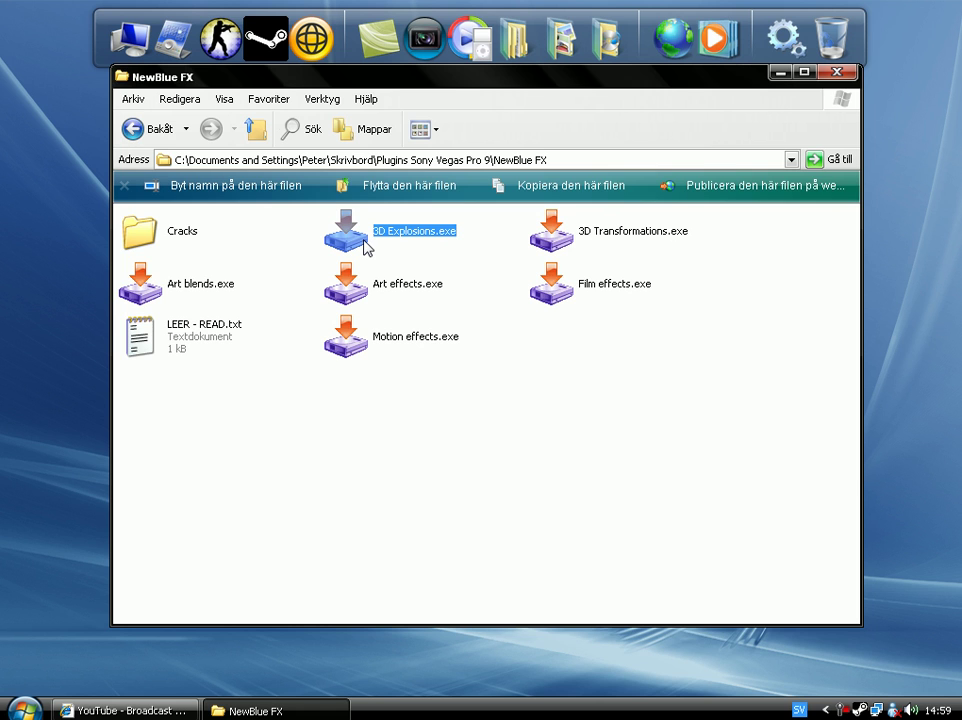
pyautogui.click(577, 241)
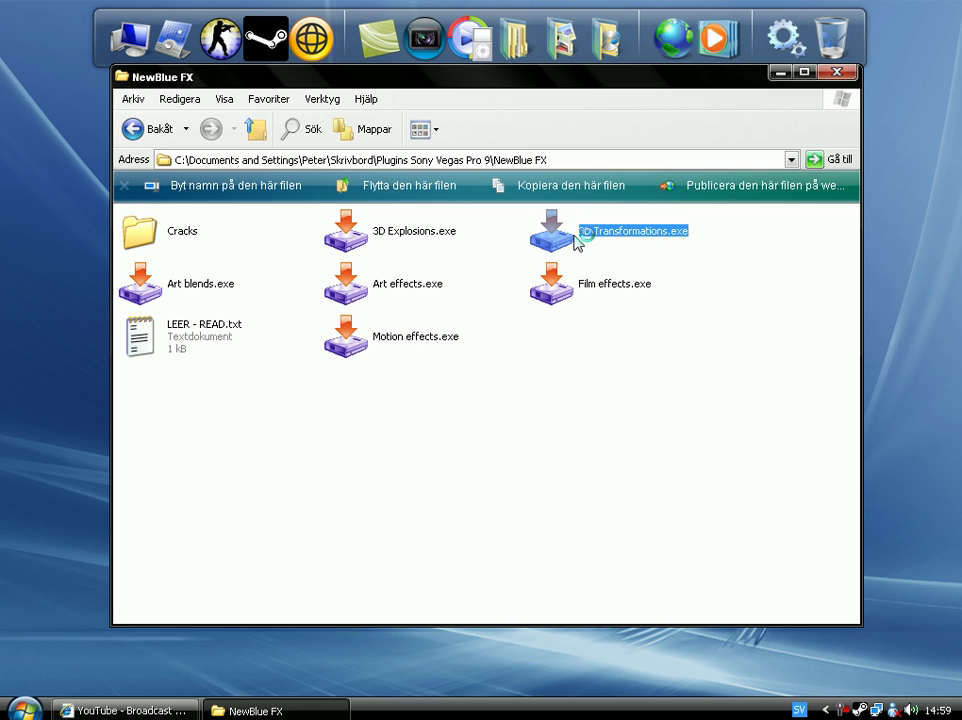
pyautogui.click(140, 285)
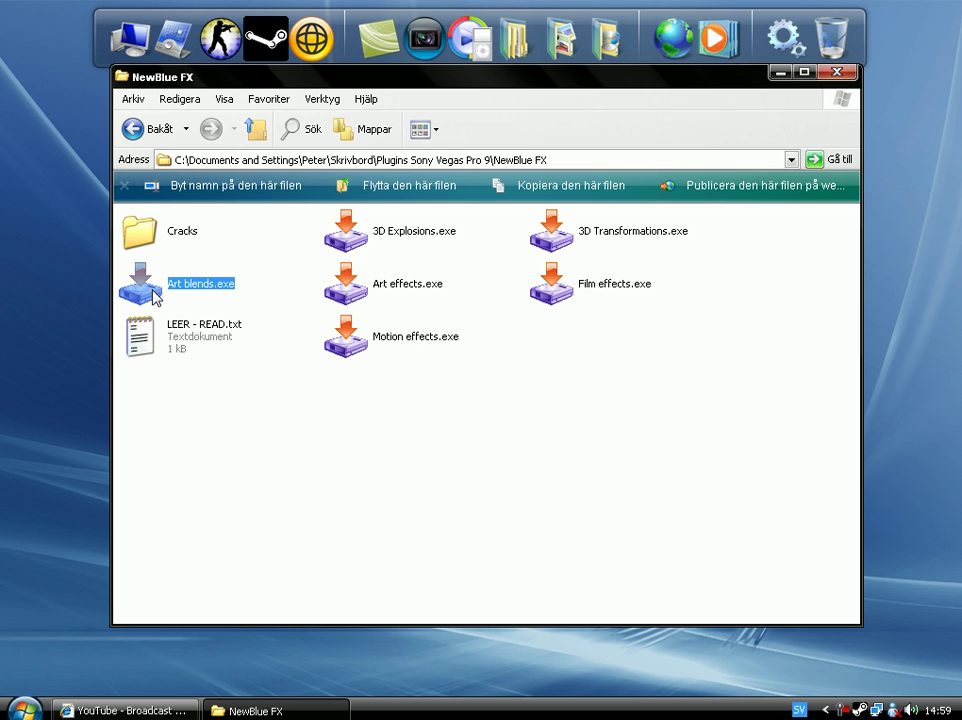
pyautogui.click(345, 290)
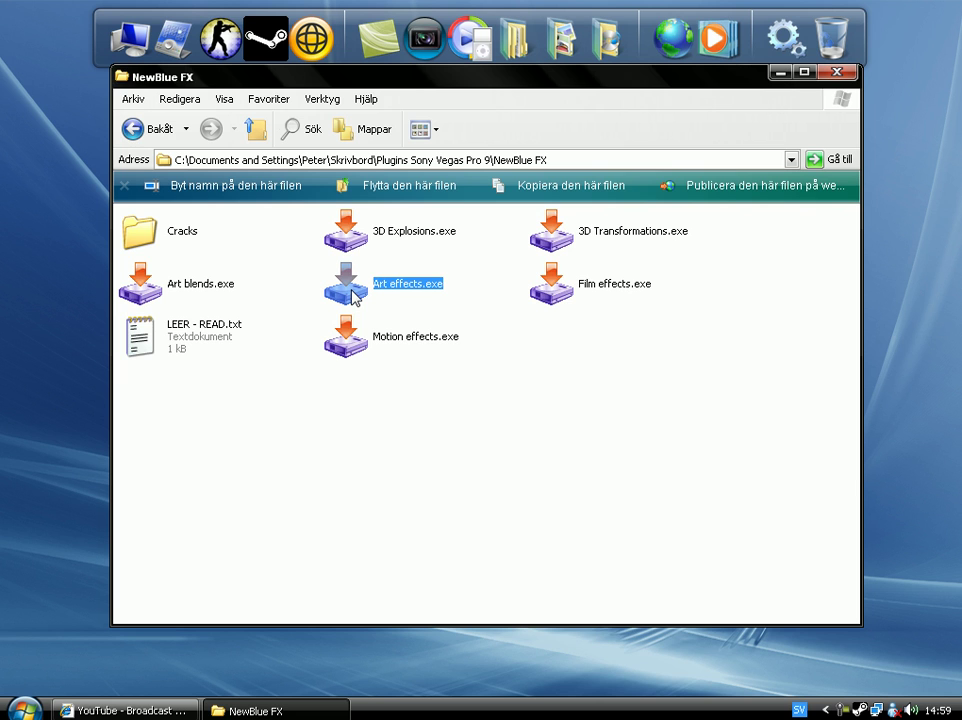
pyautogui.click(572, 298)
pyautogui.click(360, 355)
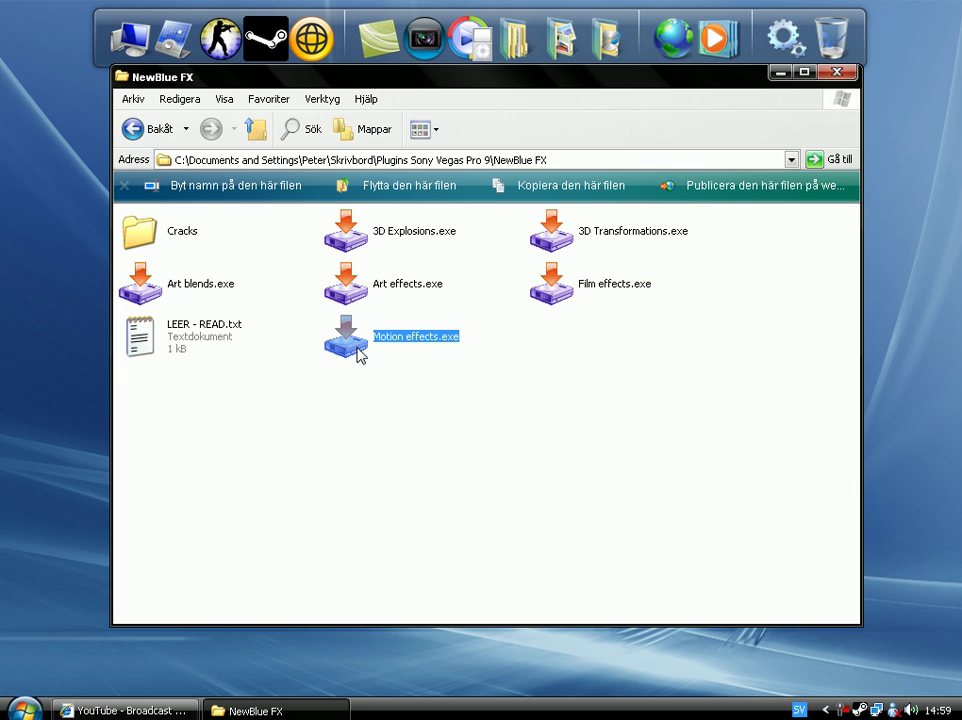
pyautogui.click(380, 378)
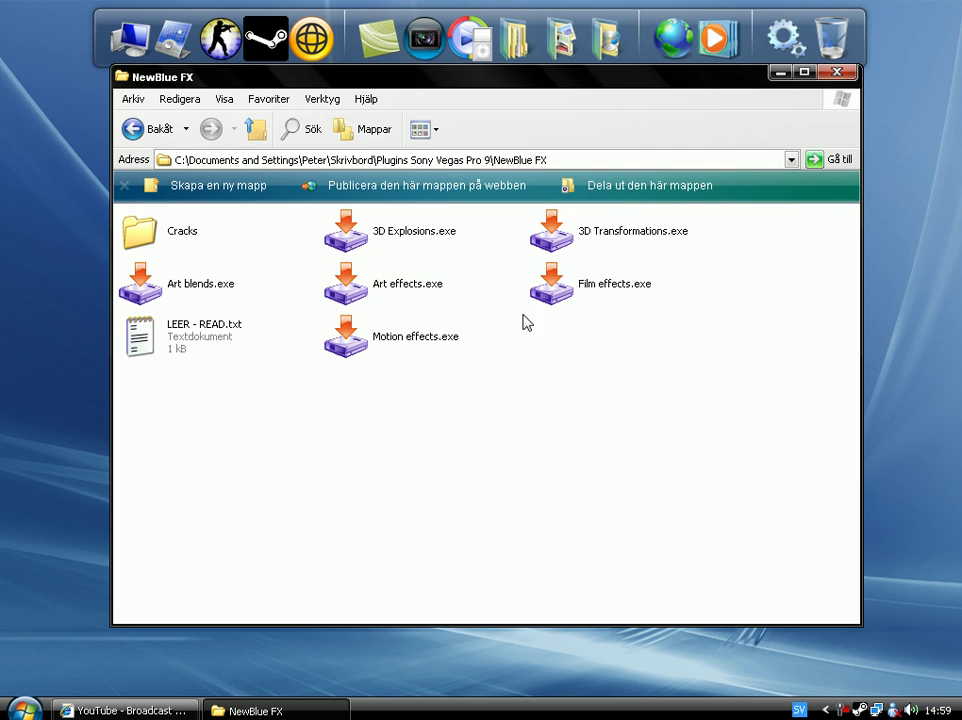
# Browse Den här datorn to C:\Program\NewBlue in a second window, keeping NewBlue FX in front.
pyautogui.moveTo(349, 355)
pyautogui.press('super')
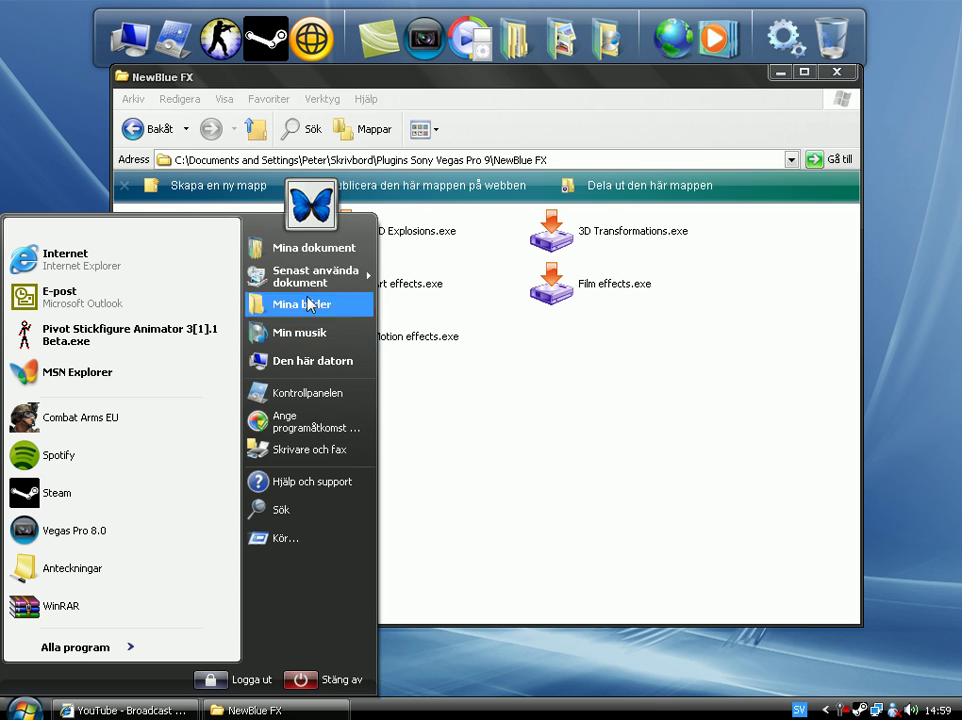
pyautogui.click(310, 363)
pyautogui.doubleClick(121, 378)
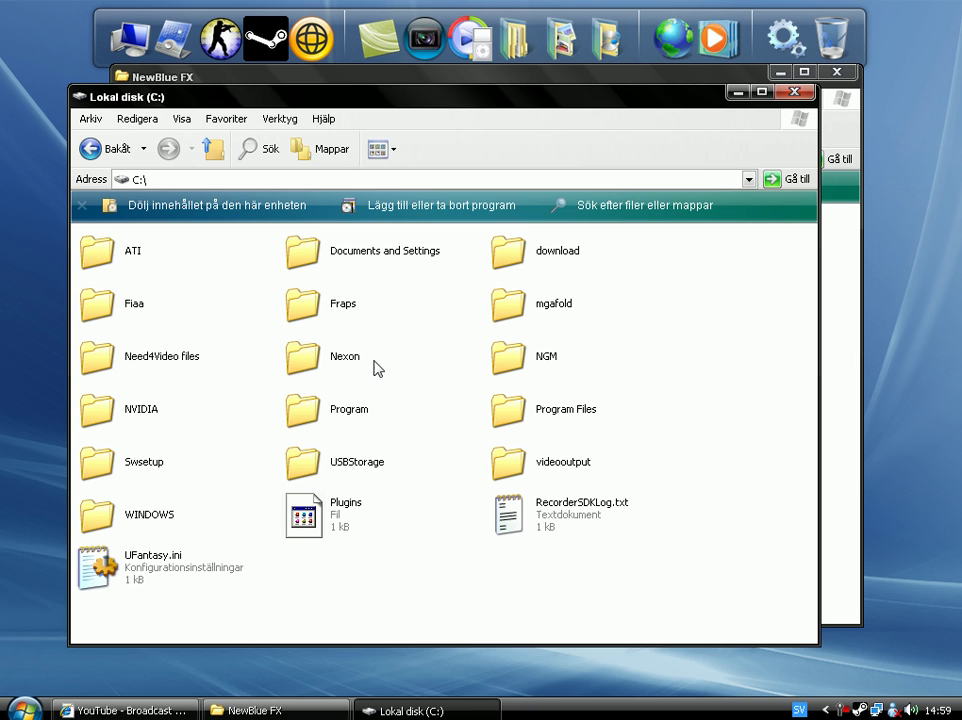
pyautogui.click(303, 415)
pyautogui.doubleClick(303, 415)
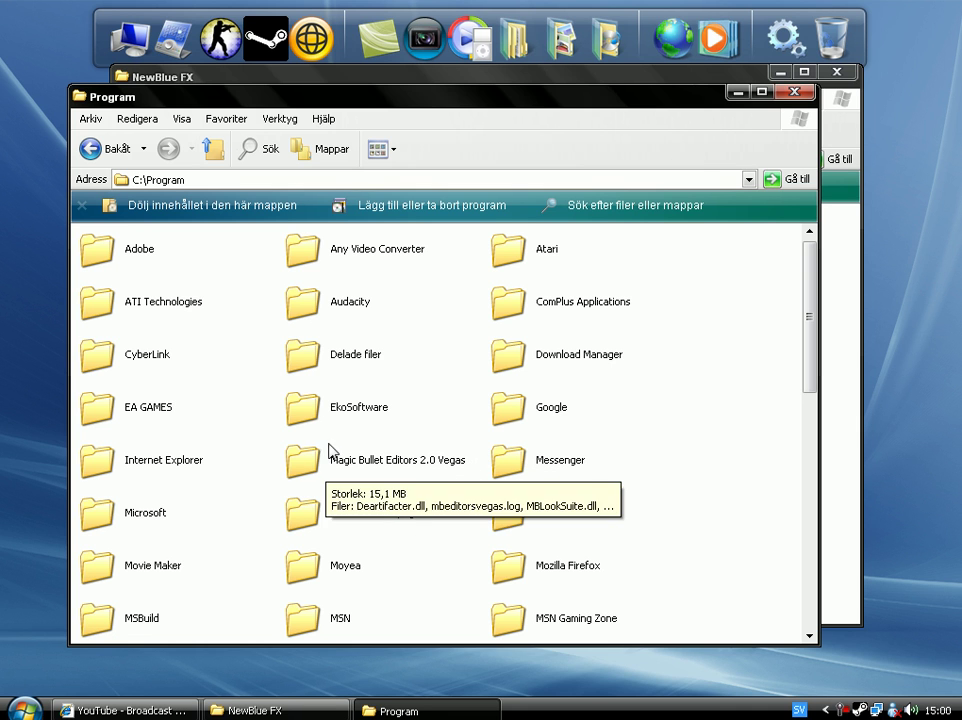
pyautogui.moveTo(812, 337); pyautogui.dragTo(795, 388)
pyautogui.doubleClick(303, 572)
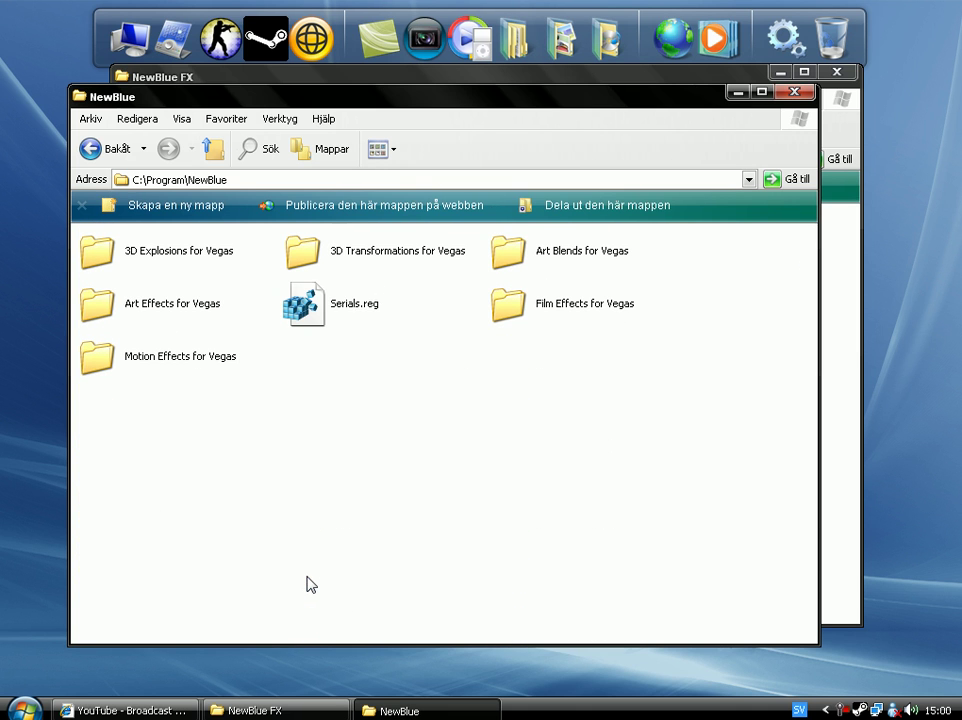
pyautogui.click(490, 78)
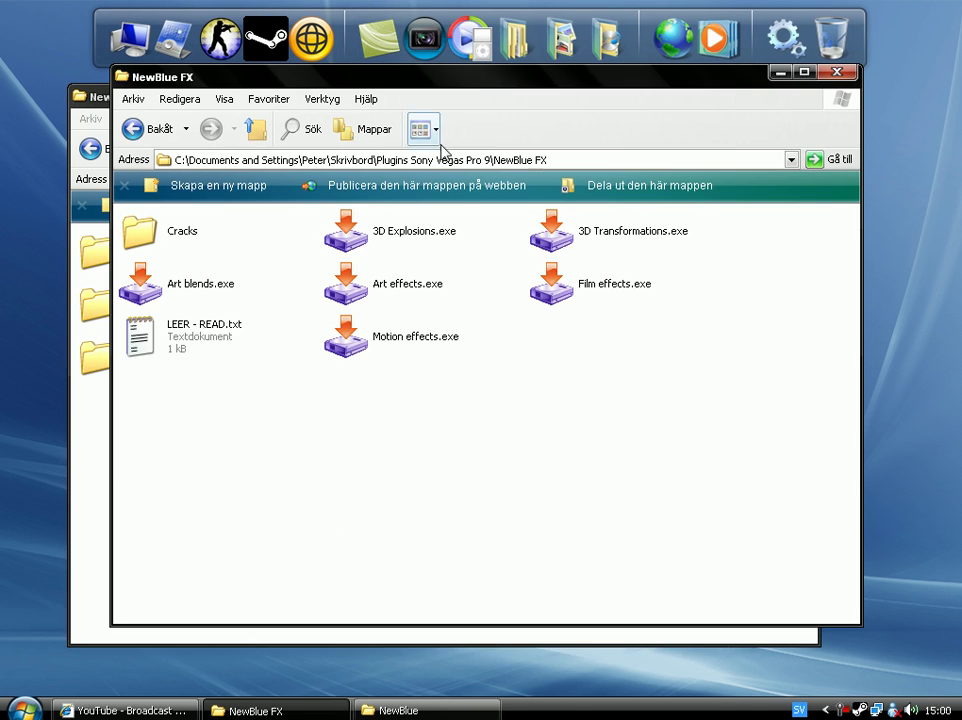
# Open the NewBlue FX Cracks folder and shift its window to the right.
pyautogui.doubleClick(147, 233)
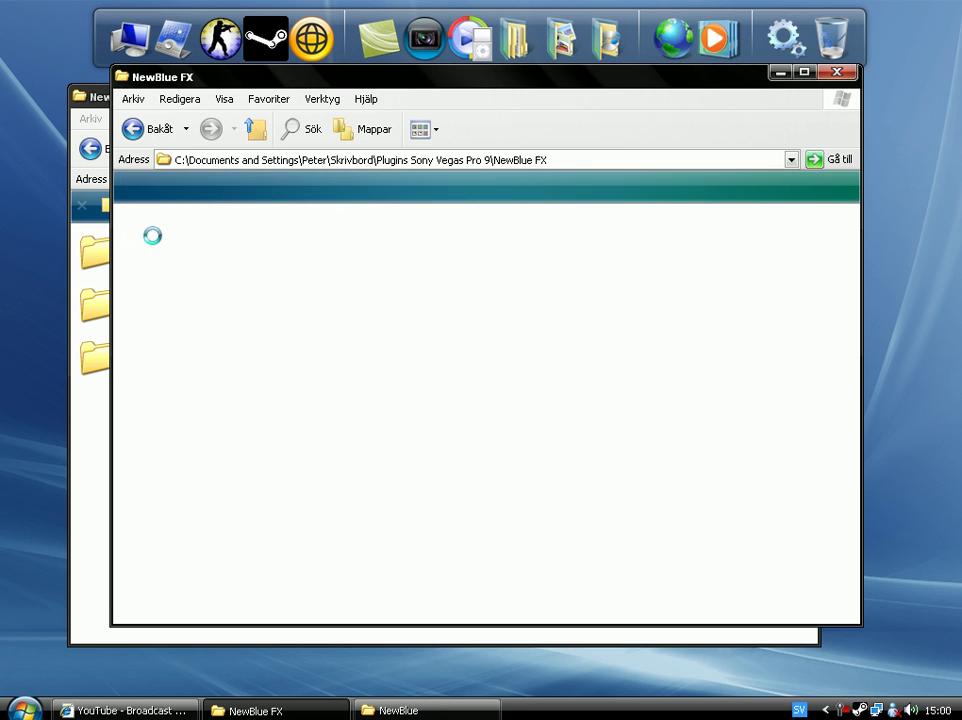
pyautogui.moveTo(223, 84); pyautogui.dragTo(321, 83)
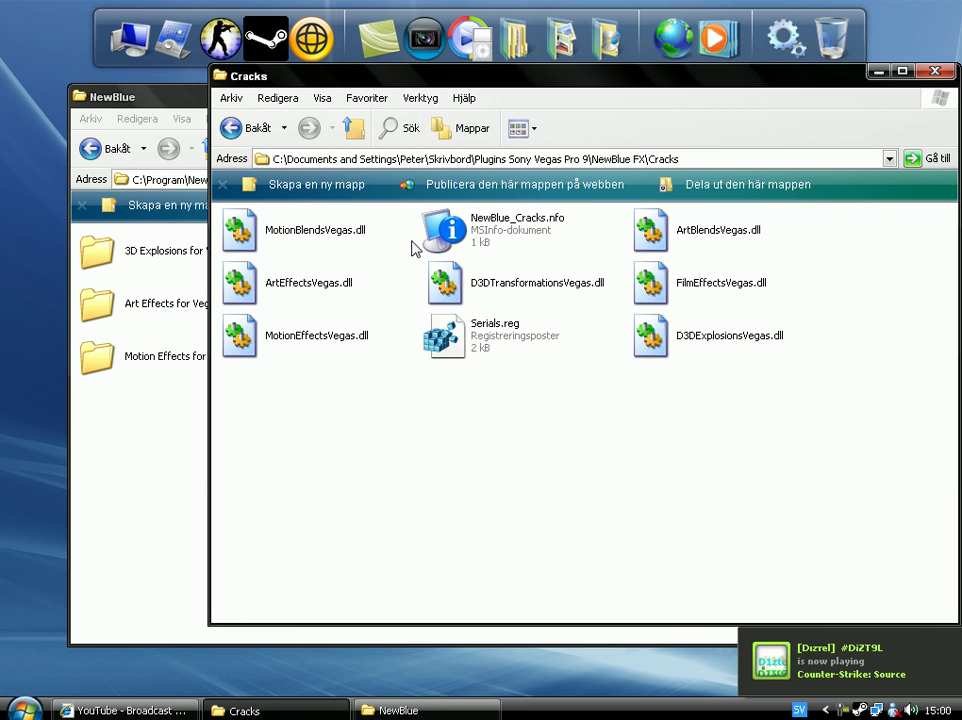
pyautogui.click(459, 341)
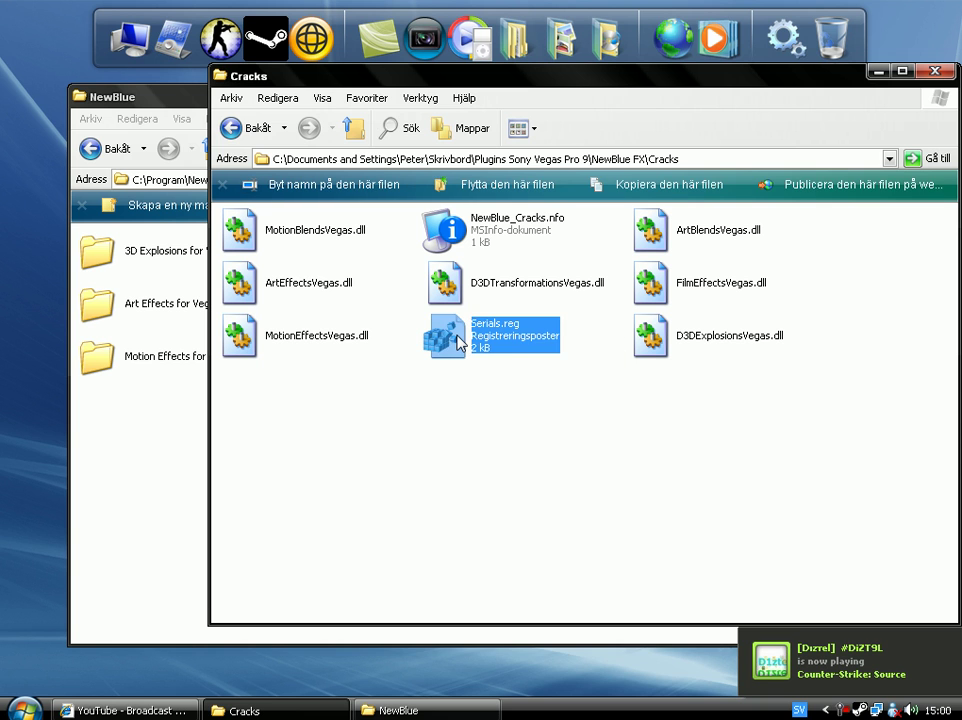
pyautogui.click(463, 389)
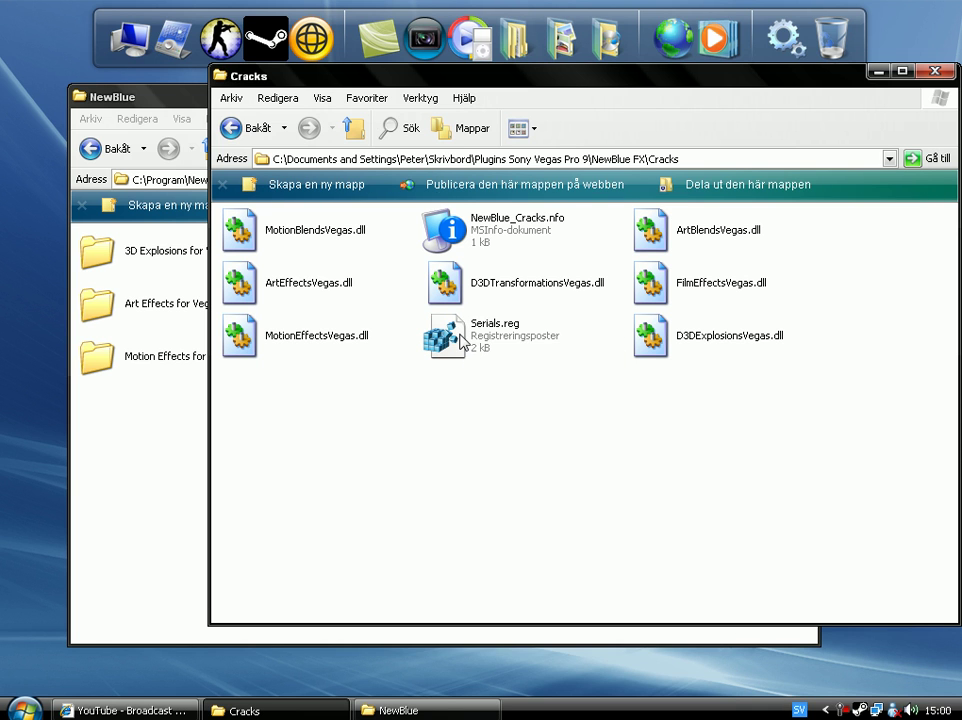
# Decline merging Serials.reg with Nej in Registereditorn, then move the Cracks window further right.
pyautogui.doubleClick(461, 341)
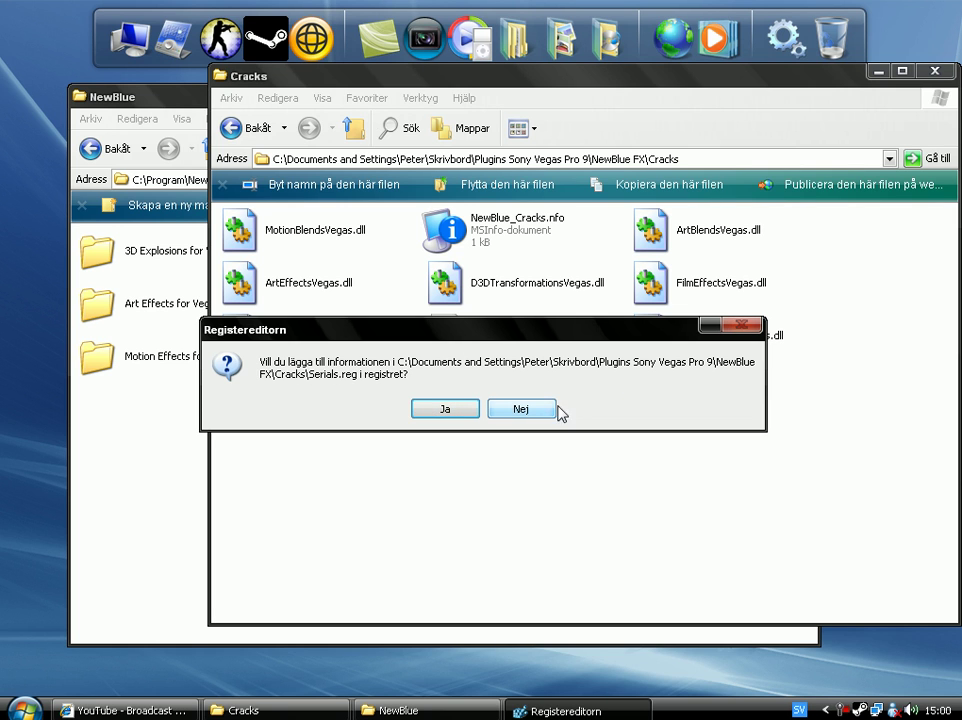
pyautogui.click(522, 411)
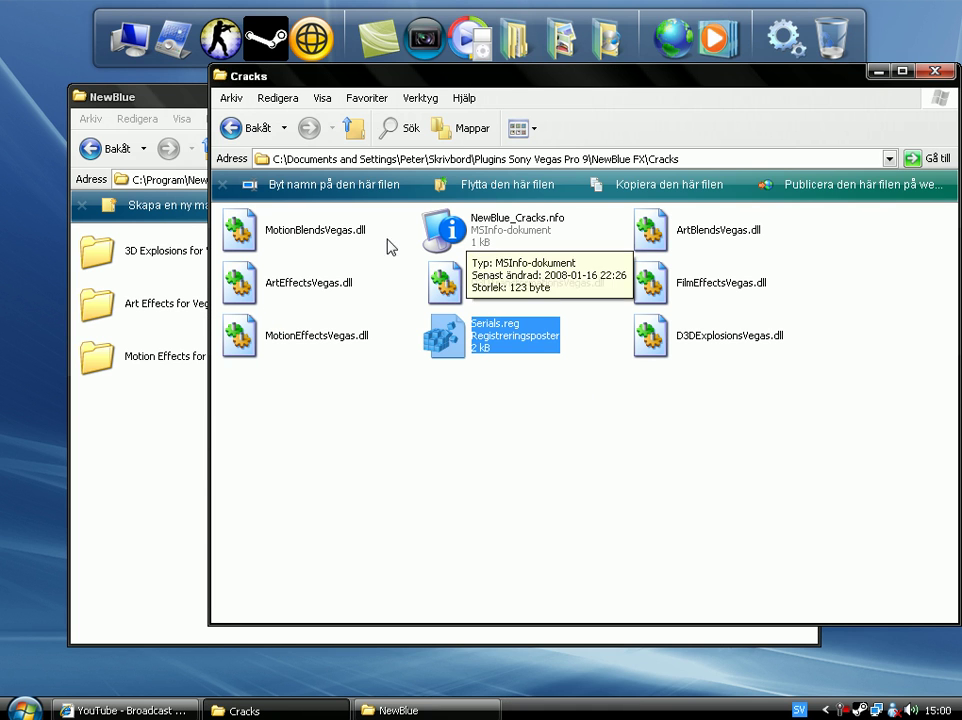
pyautogui.moveTo(340, 86); pyautogui.dragTo(481, 92)
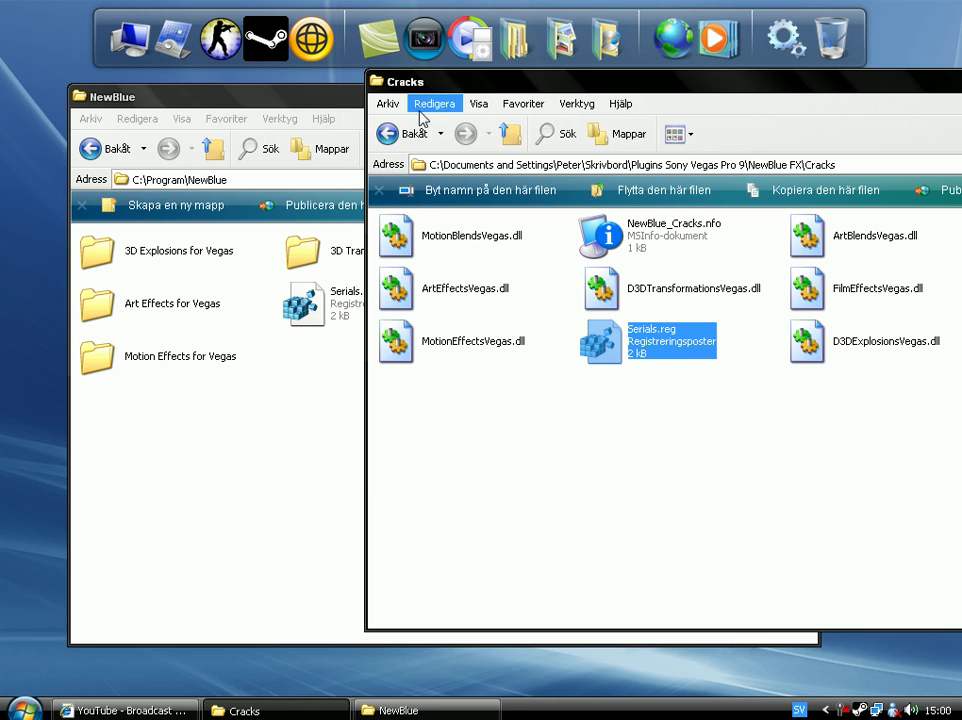
# Arrange the NewBlue and Cracks windows side by side on screen.
pyautogui.click(300, 97)
pyautogui.moveTo(645, 99); pyautogui.dragTo(575, 106)
pyautogui.click(808, 95)
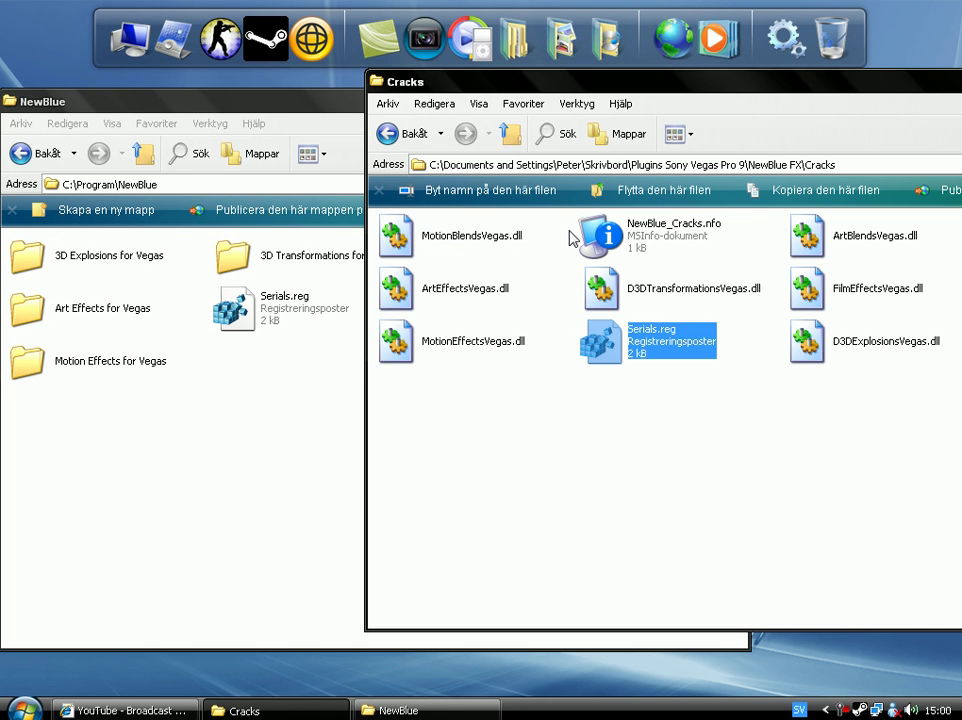
pyautogui.moveTo(558, 88); pyautogui.dragTo(490, 110)
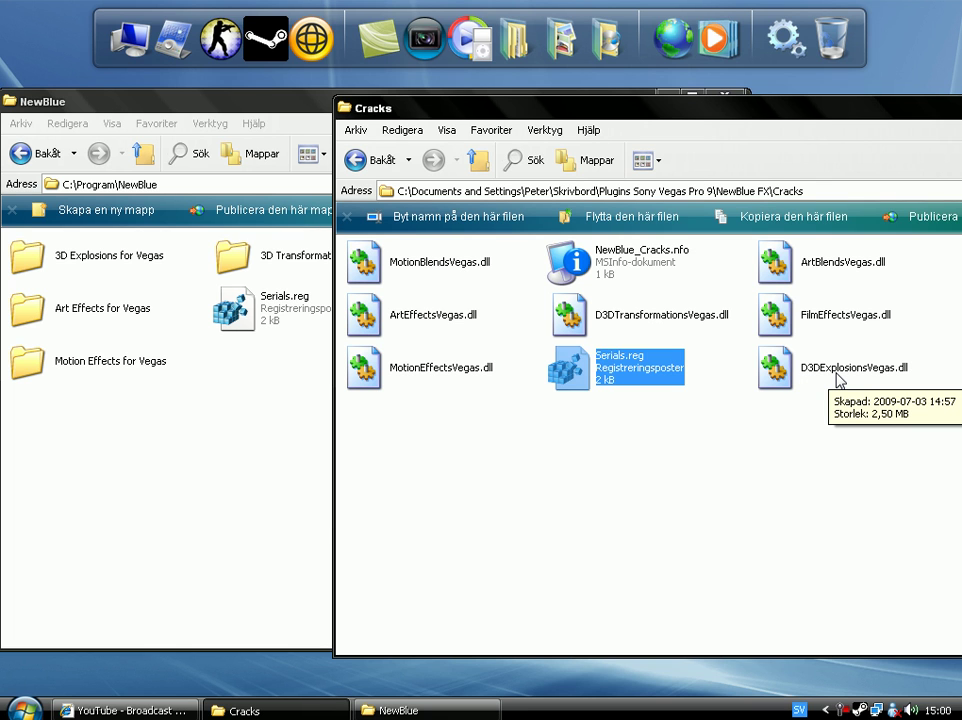
pyautogui.moveTo(838, 380); pyautogui.dragTo(812, 389)
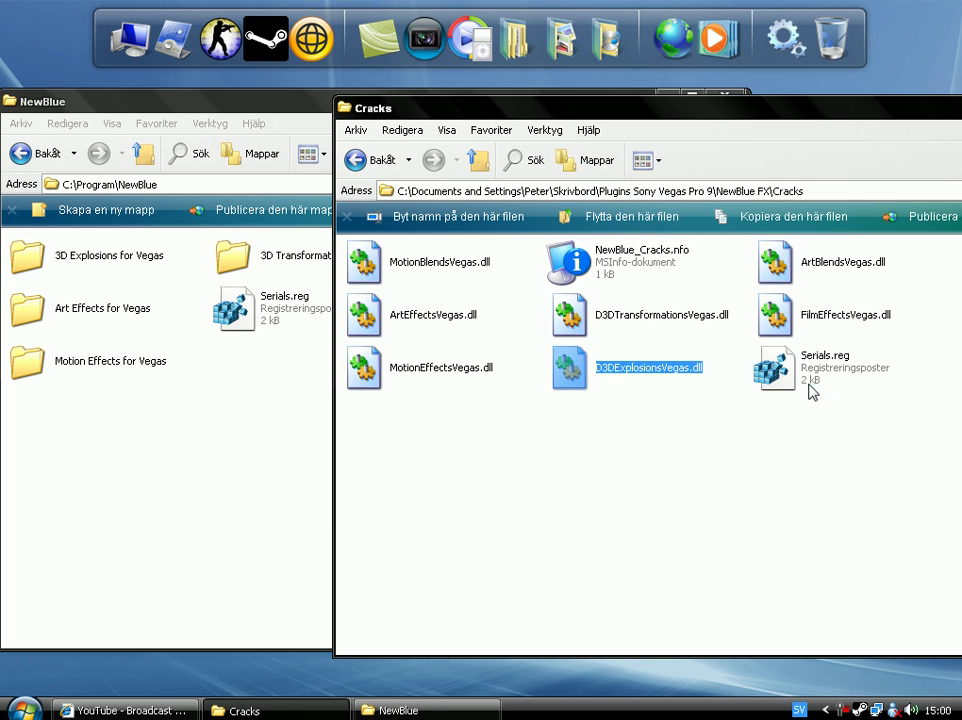
# Replace D3DExplosionsVegas.dll in 3D Explosions for Vegas with the copy from Cracks.
pyautogui.doubleClick(88, 265)
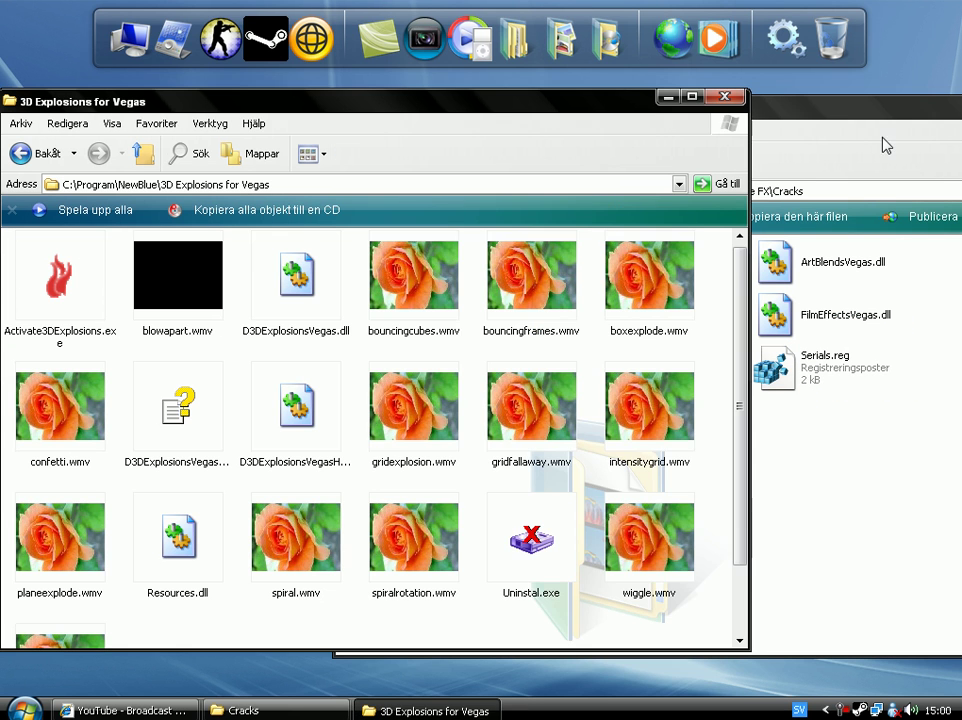
pyautogui.click(850, 120)
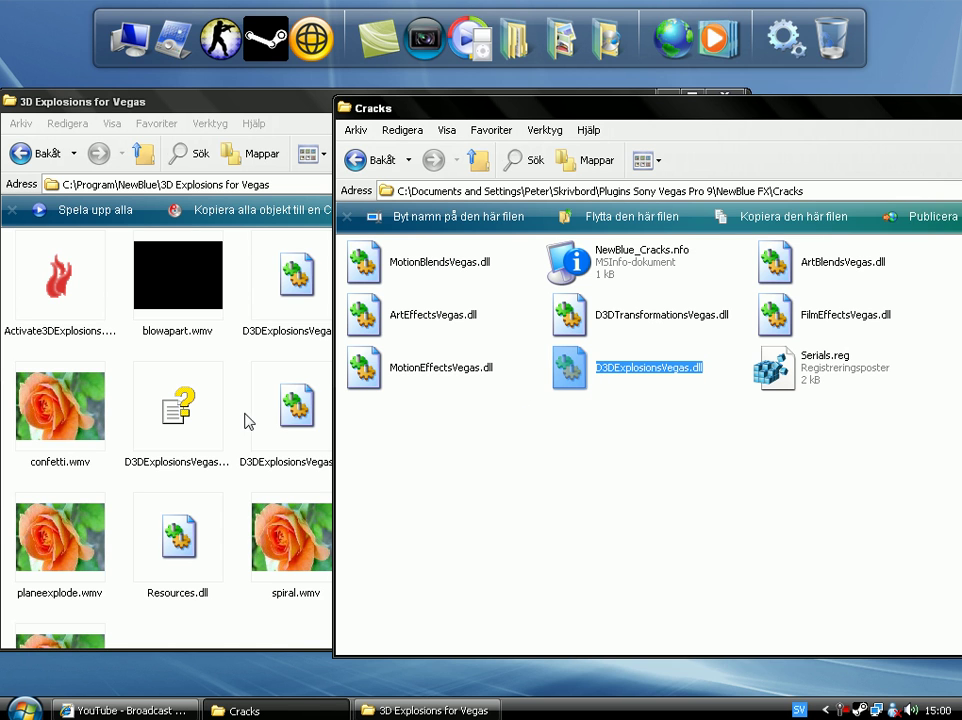
pyautogui.moveTo(640, 368); pyautogui.dragTo(244, 397)
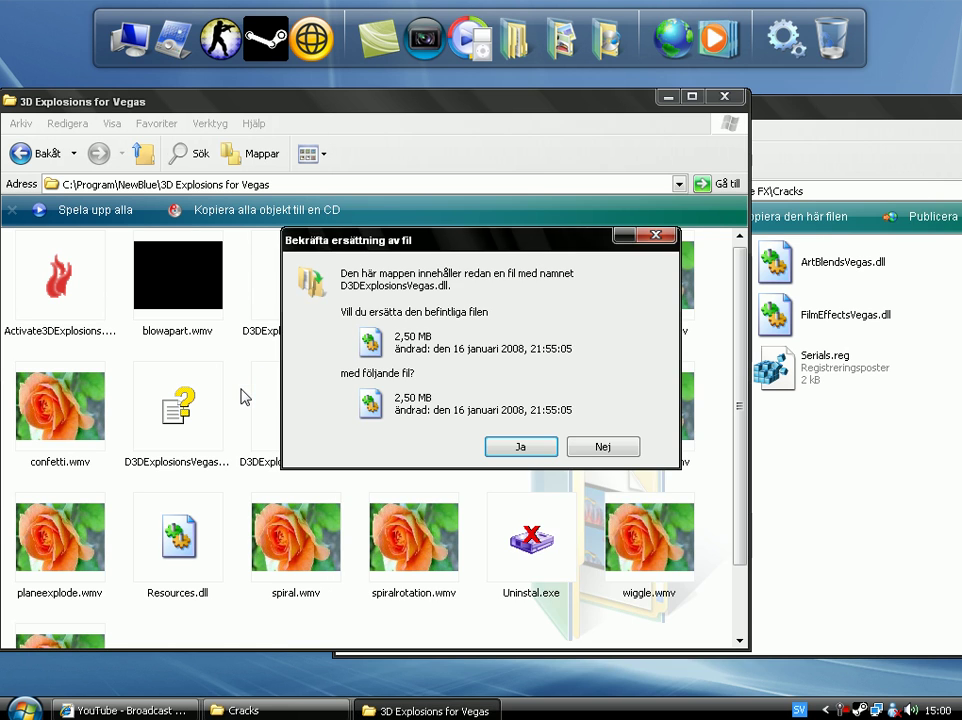
pyautogui.click(537, 449)
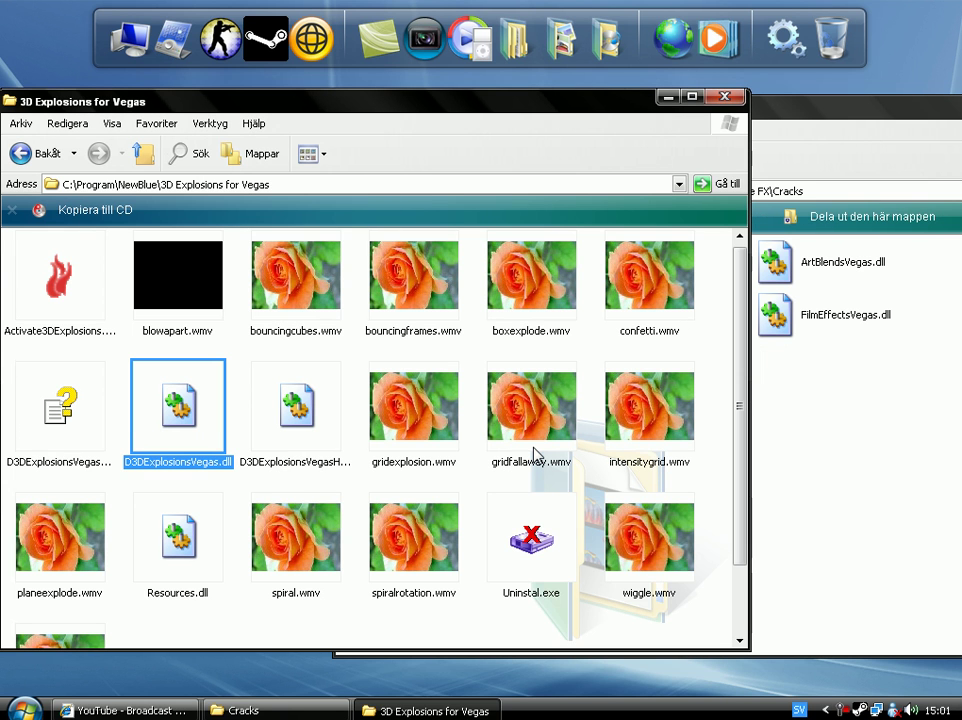
# Go back up to the NewBlue folder, leaving the Cracks window in front.
pyautogui.hotkey('alt', 'Tab')
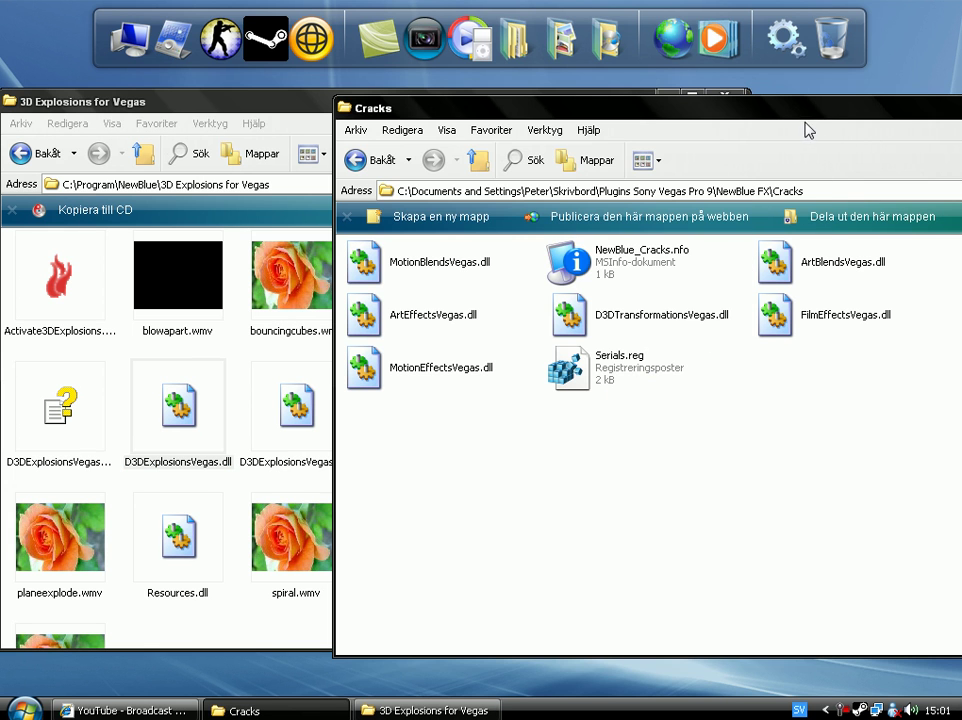
pyautogui.click(52, 93)
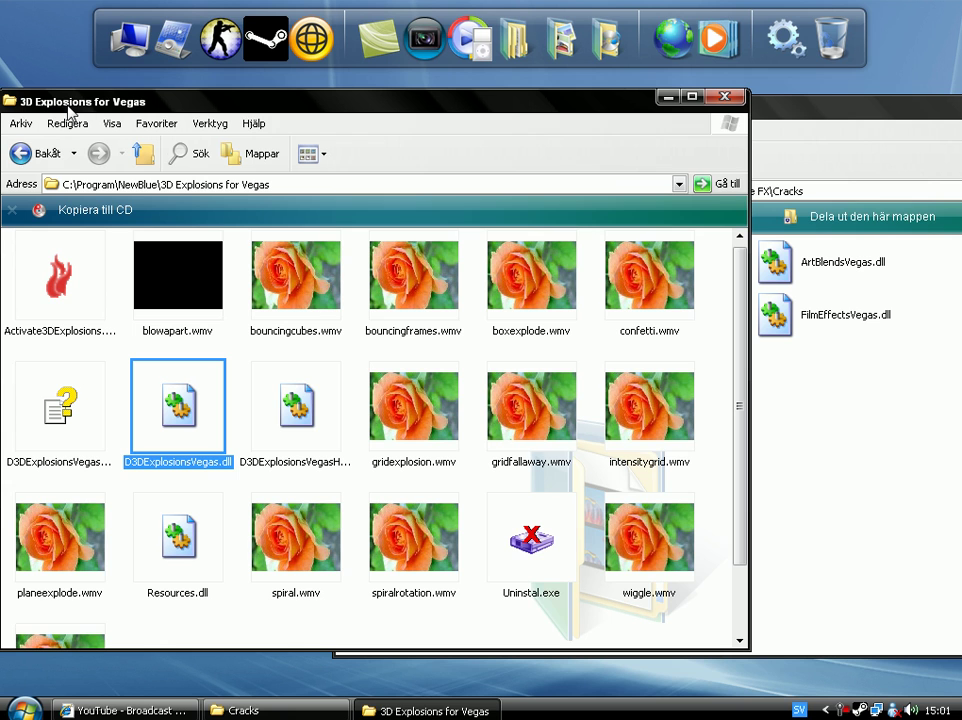
pyautogui.click(40, 155)
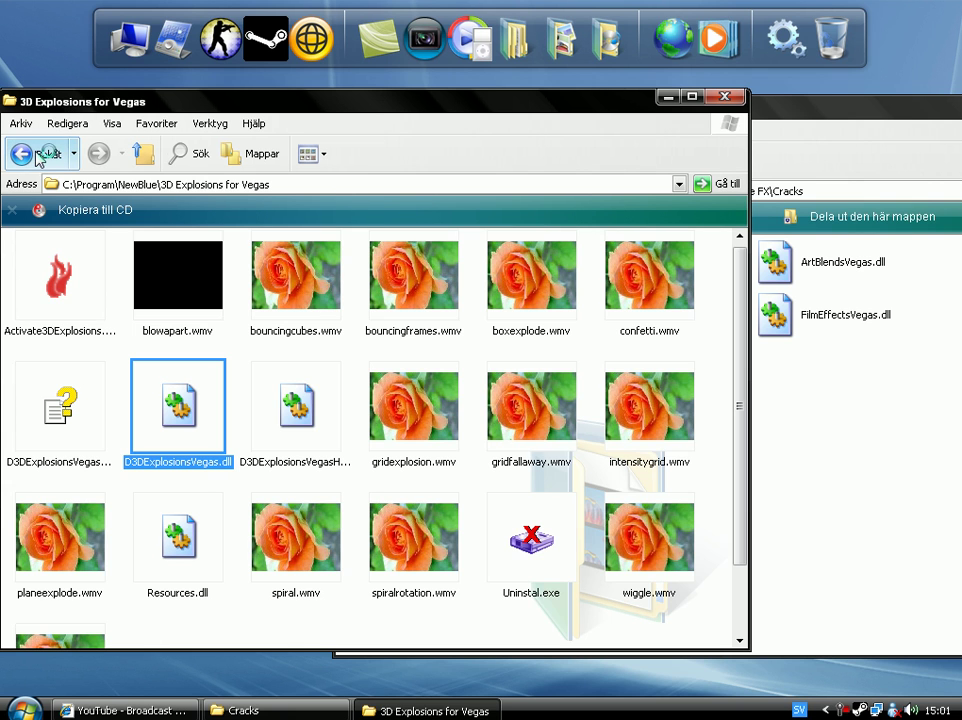
pyautogui.click(762, 125)
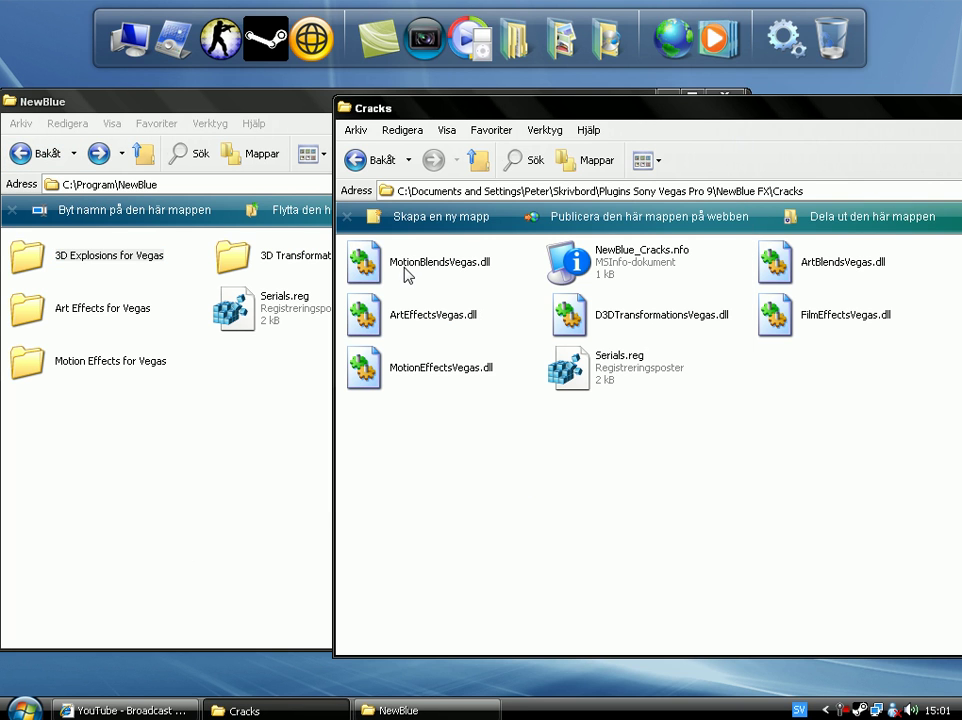
pyautogui.click(198, 105)
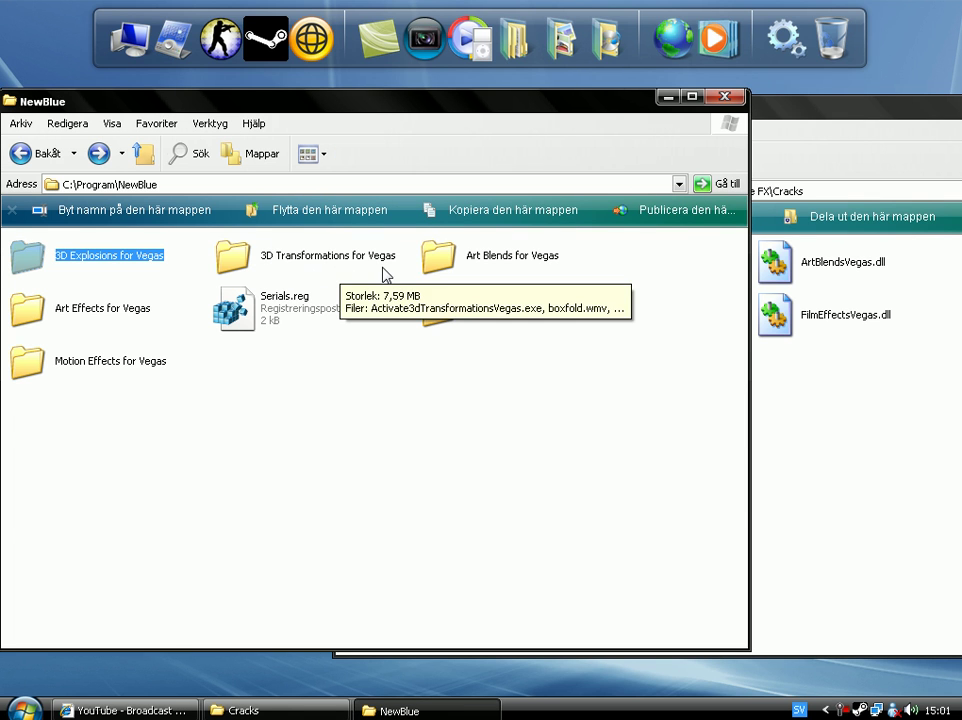
pyautogui.click(860, 124)
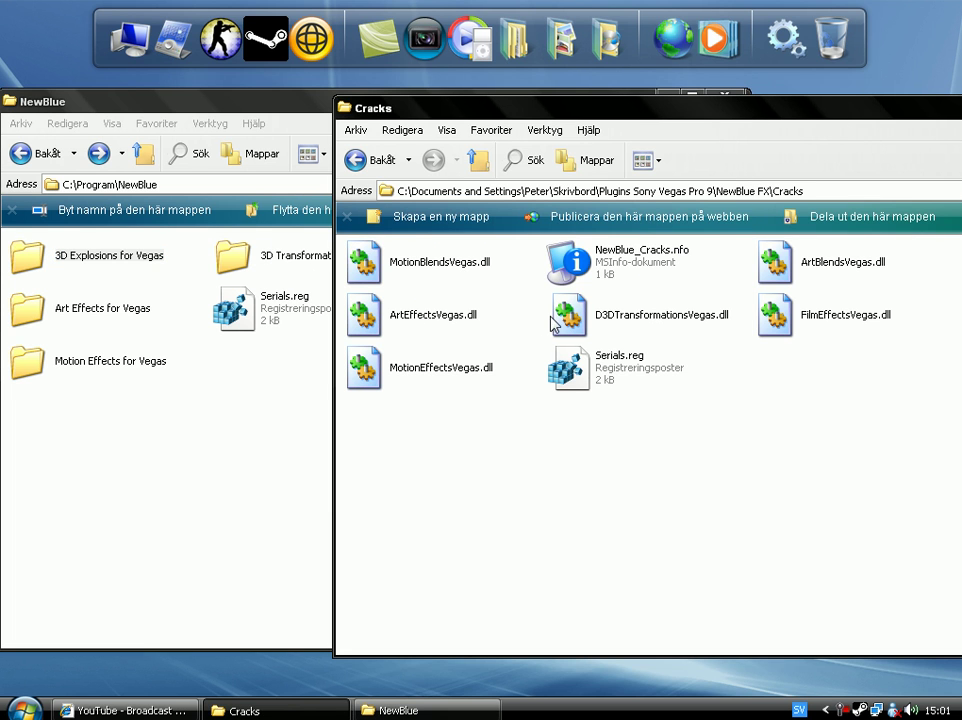
# Replace D3DTransformationsVegas.dll in 3D Transformations for Vegas with the Cracks copy, then return to NewBlue.
pyautogui.doubleClick(244, 260)
pyautogui.click(818, 115)
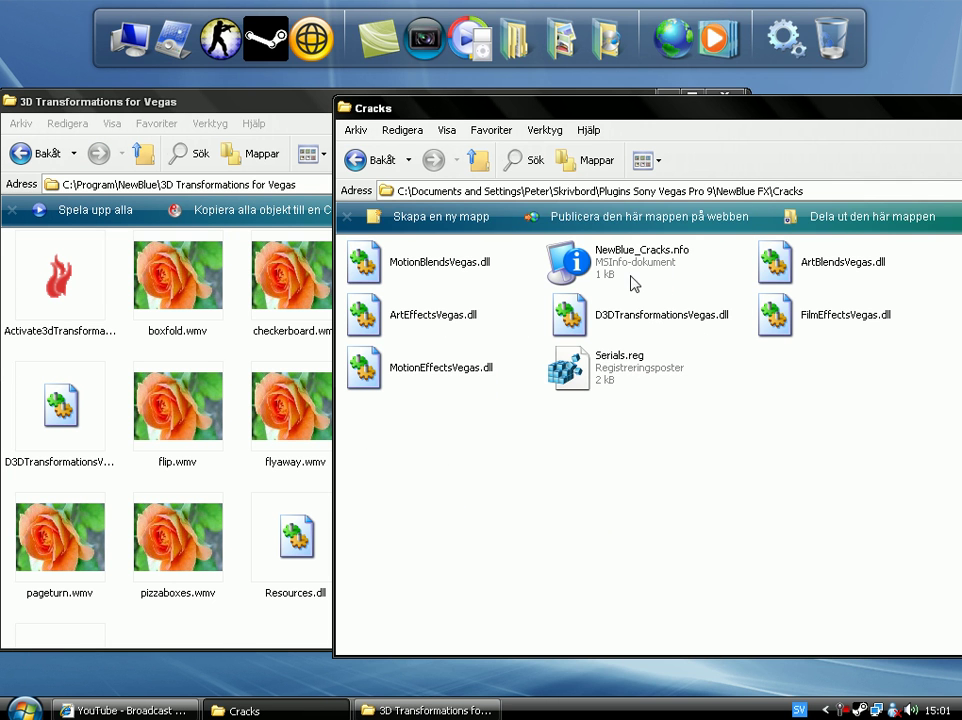
pyautogui.moveTo(615, 318); pyautogui.dragTo(255, 370)
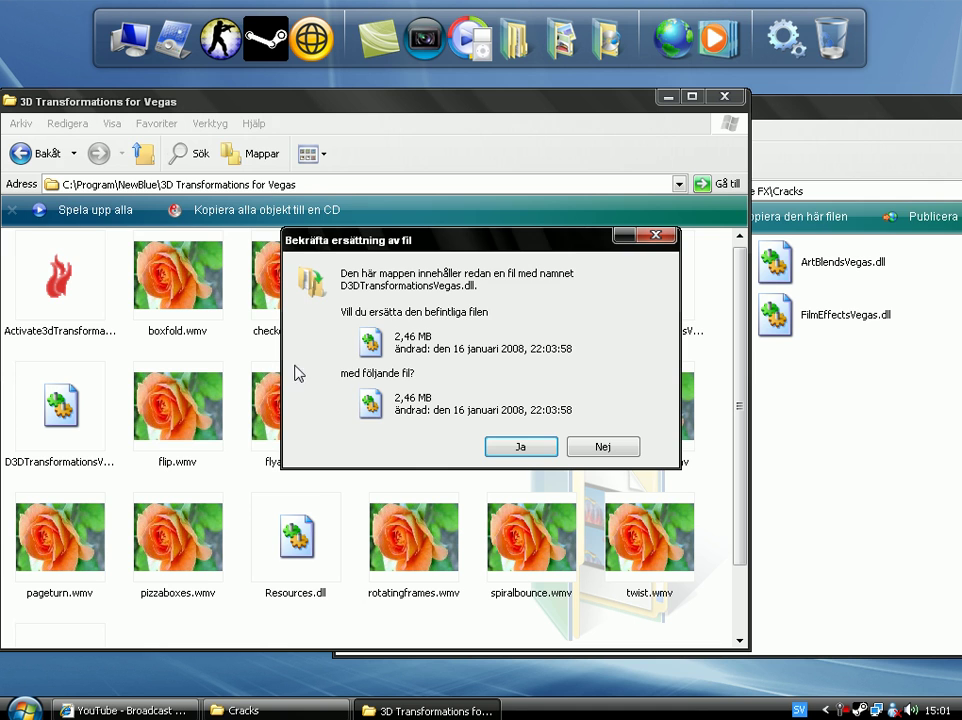
pyautogui.click(515, 448)
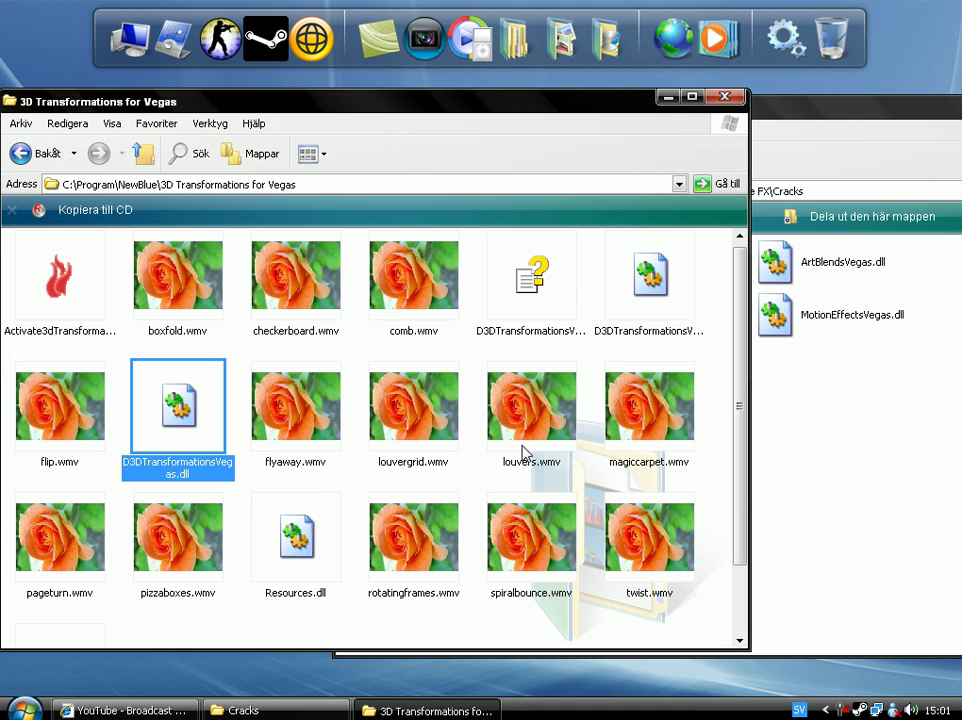
pyautogui.click(812, 107)
pyautogui.click(137, 160)
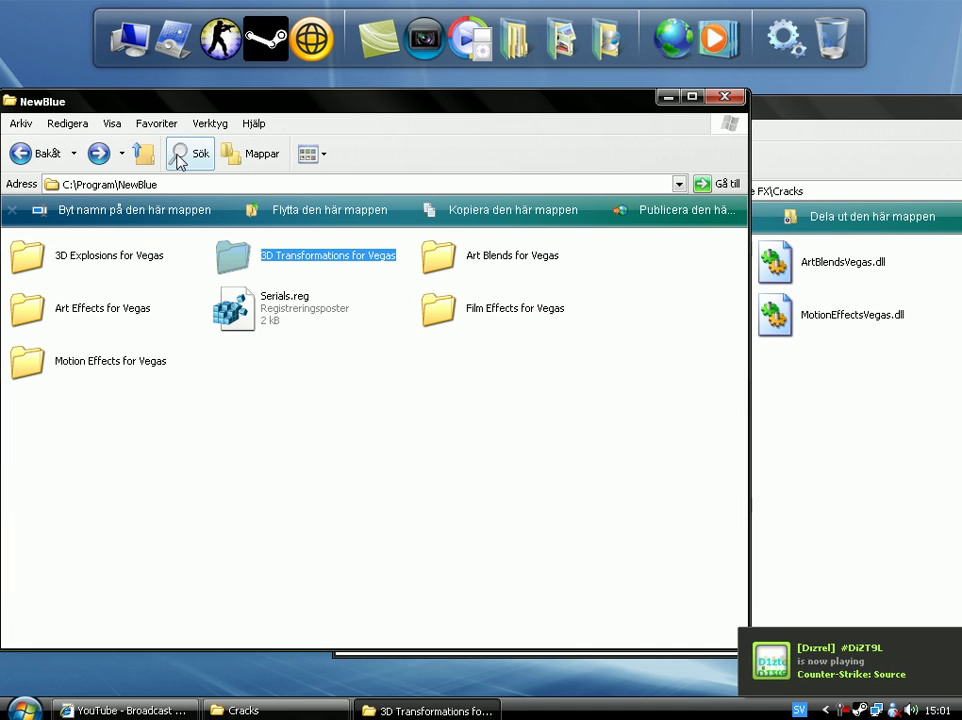
# Reposition the Cracks window to uncover NewBlue, selecting MotionEffectsVegas.dll and MotionBlendsVegas.dll.
pyautogui.click(816, 125)
pyautogui.moveTo(405, 117)
pyautogui.mouseDown()
pyautogui.moveTo(655, 170)
pyautogui.moveTo(597, 150)
pyautogui.moveTo(420, 125)
pyautogui.mouseUp()
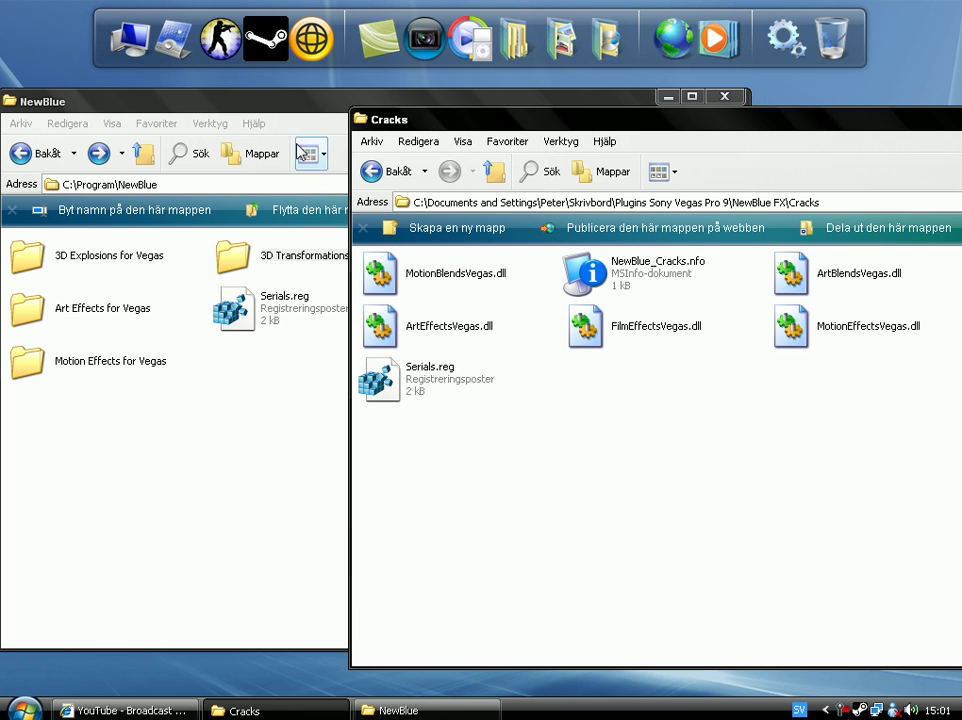
pyautogui.moveTo(411, 120); pyautogui.dragTo(304, 99)
pyautogui.click(701, 308)
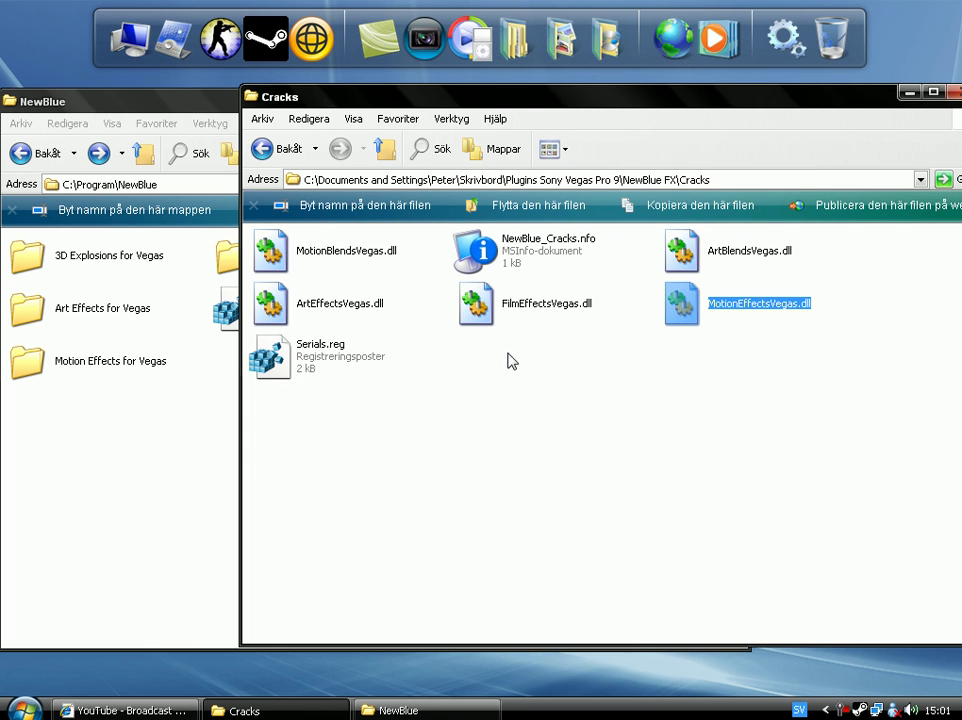
pyautogui.moveTo(352, 104); pyautogui.dragTo(489, 377)
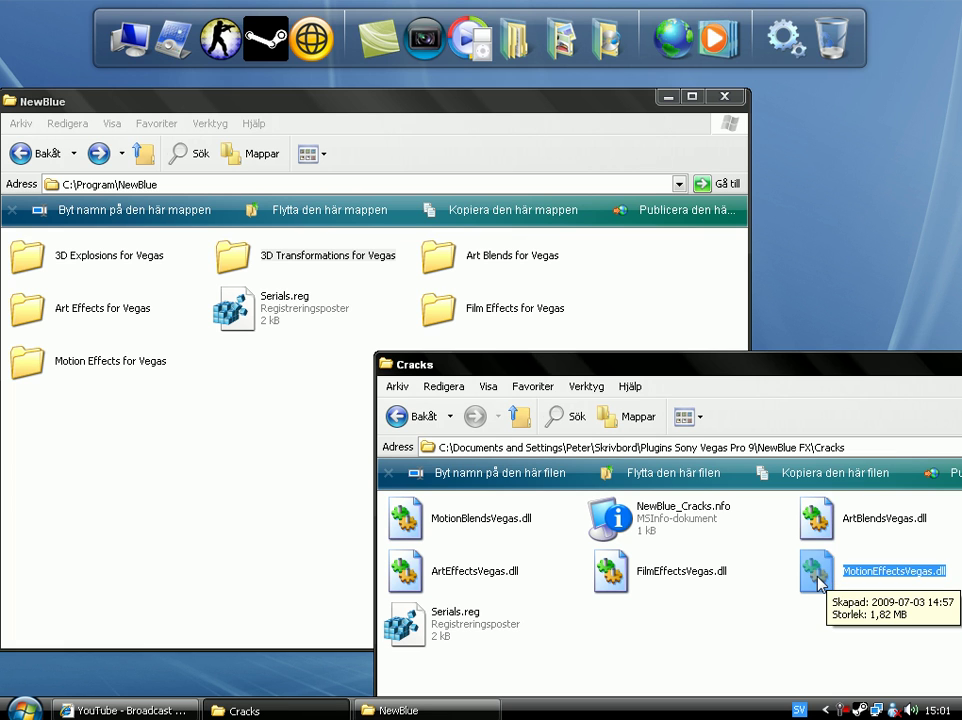
pyautogui.click(433, 528)
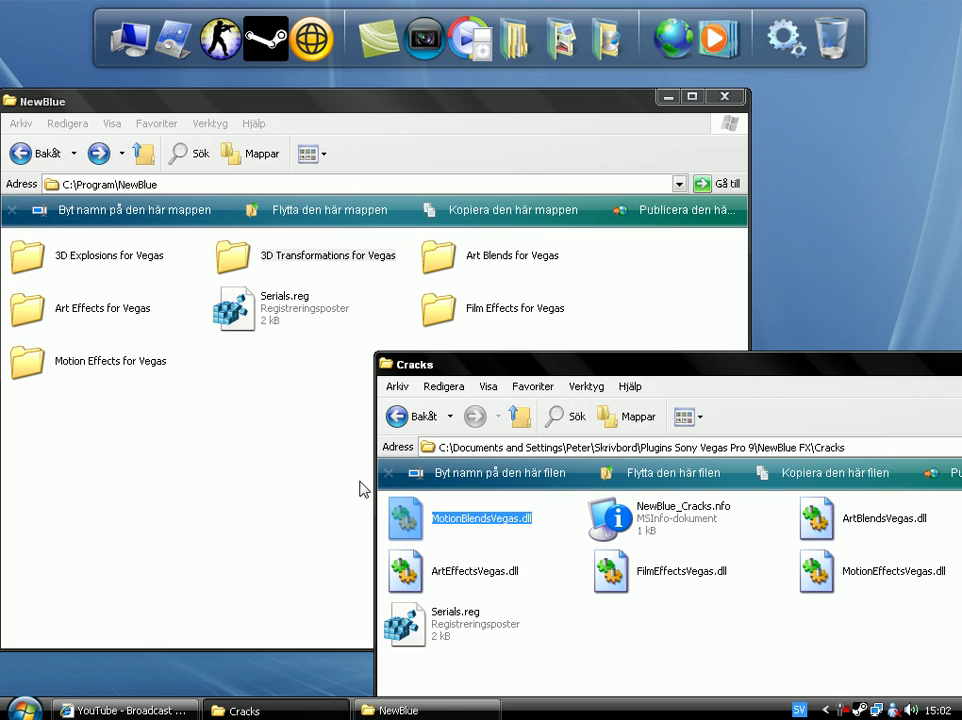
# Close both the Cracks and NewBlue folder windows.
pyautogui.click(344, 445)
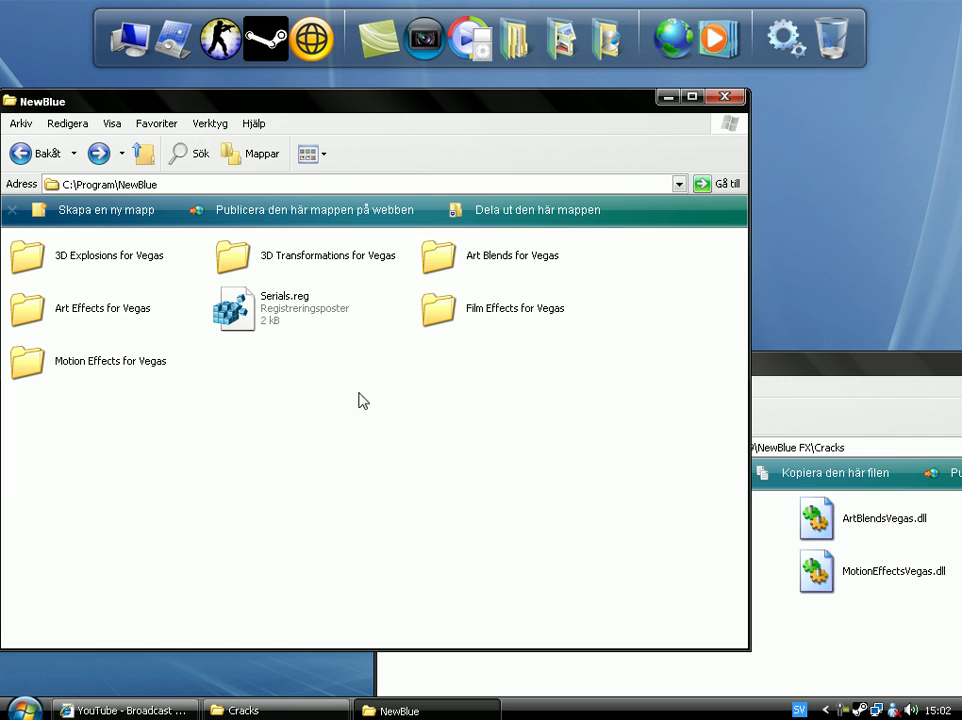
pyautogui.click(848, 360)
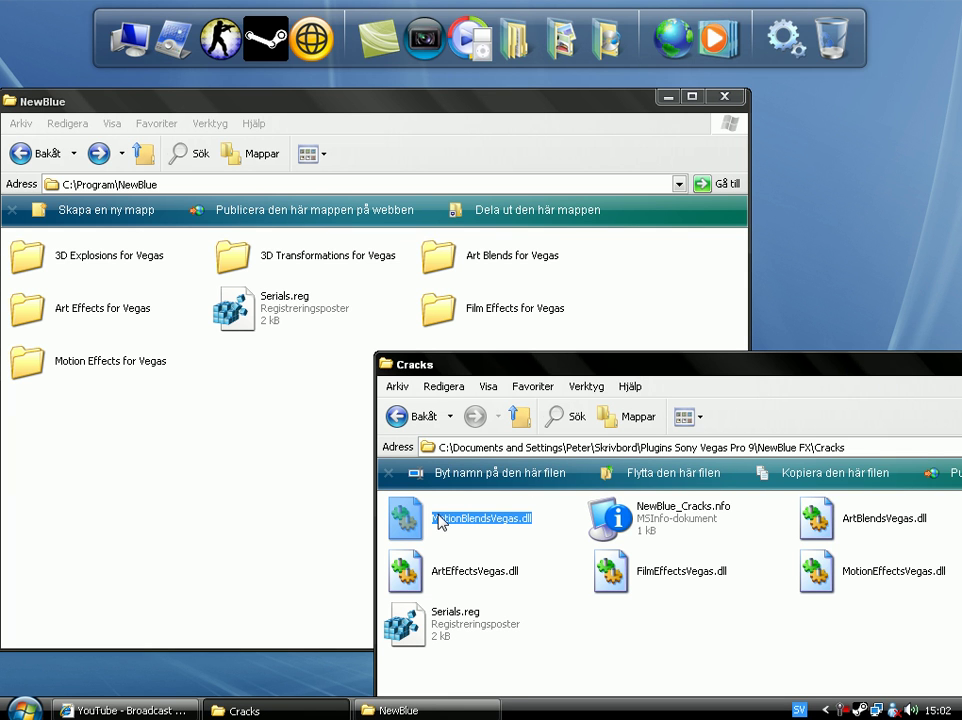
pyautogui.moveTo(447, 365); pyautogui.dragTo(408, 259)
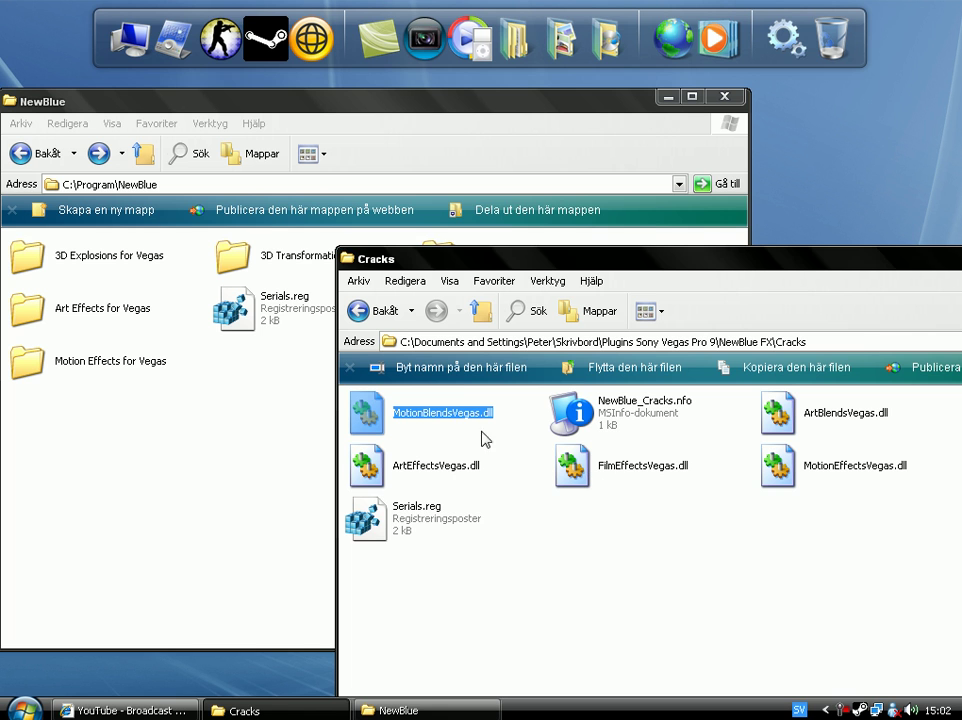
pyautogui.moveTo(557, 260); pyautogui.dragTo(362, 176)
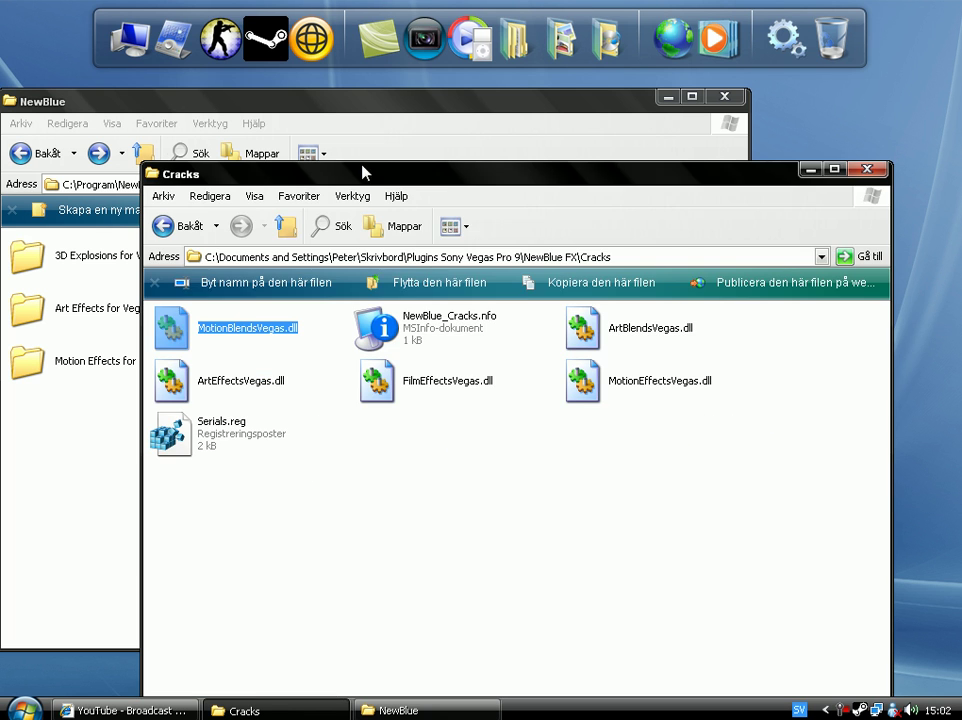
pyautogui.click(867, 168)
pyautogui.click(724, 96)
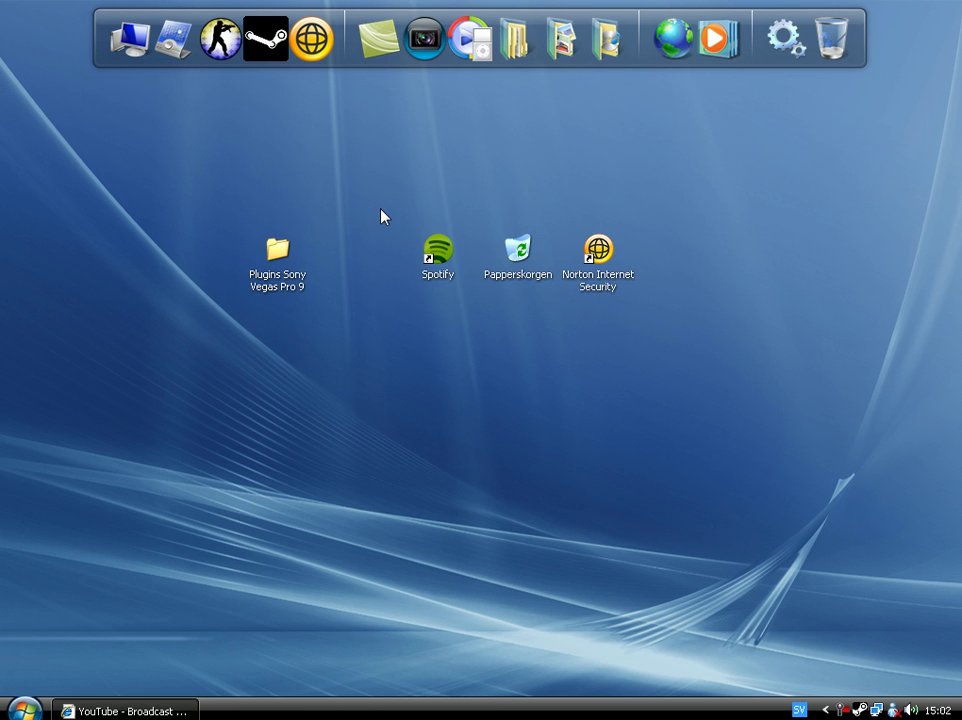
# Browse Plugins Sony Vegas Pro 9 and run SpiceMASTER Pro v. 2.5.EXE from its folder.
pyautogui.doubleClick(285, 258)
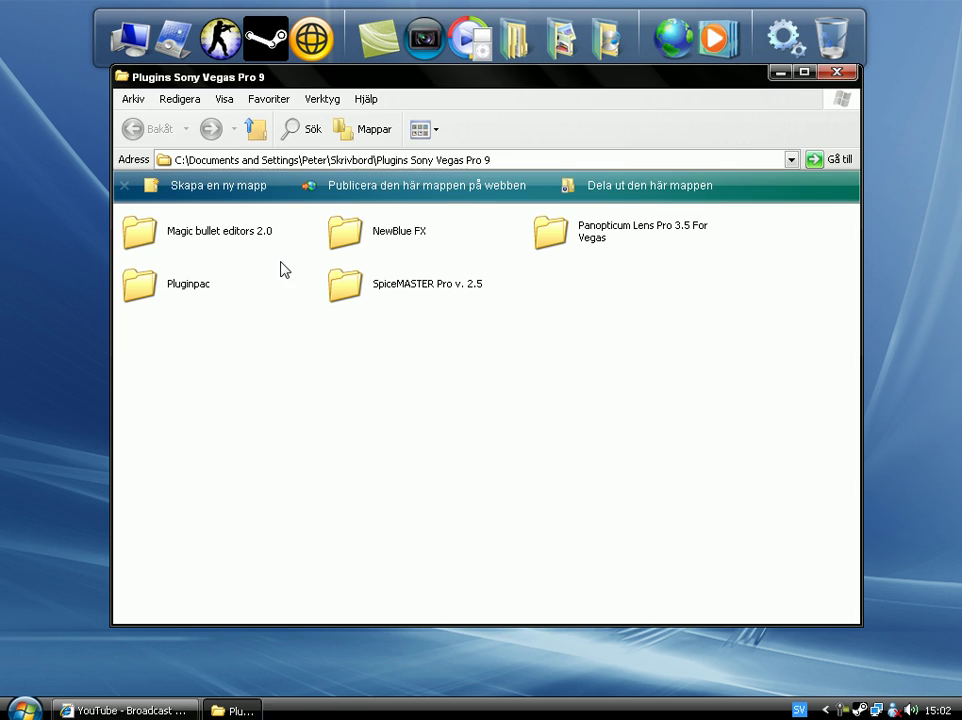
pyautogui.doubleClick(566, 242)
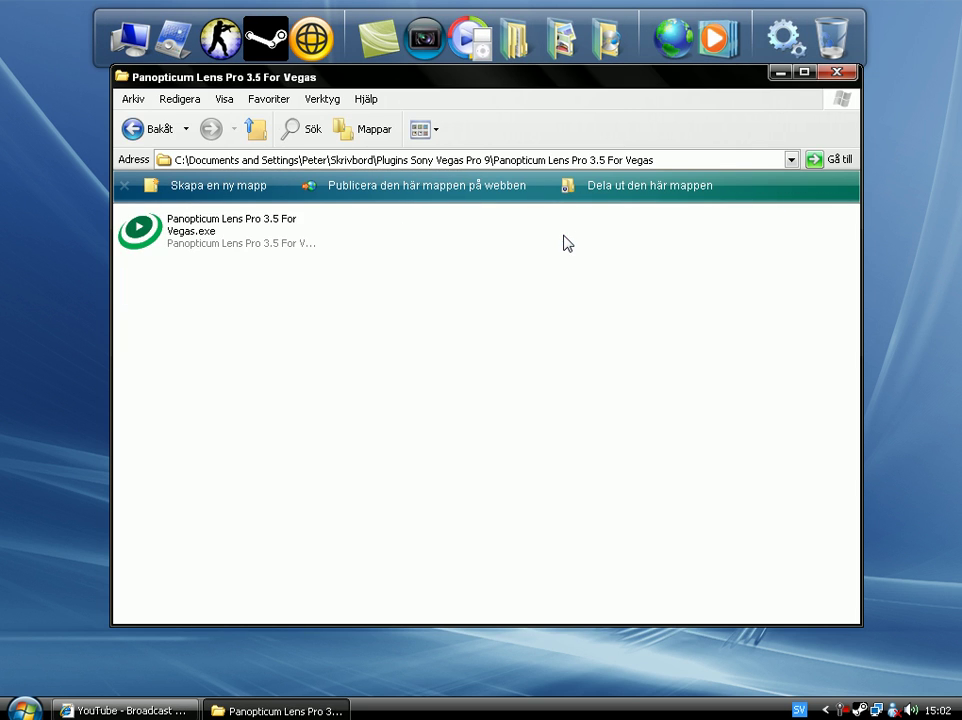
pyautogui.click(133, 128)
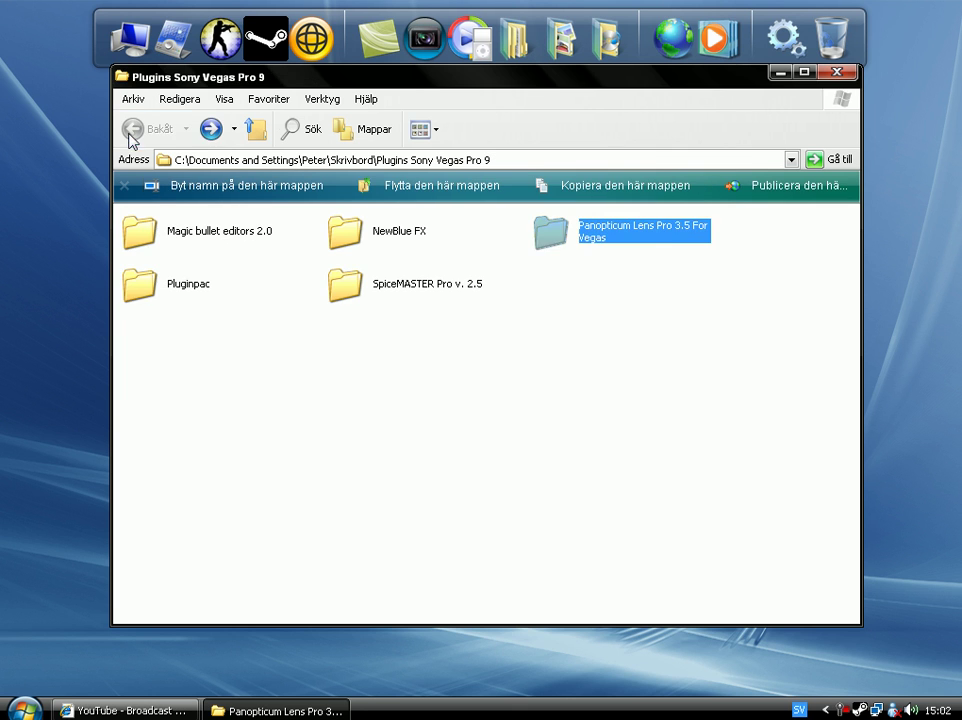
pyautogui.doubleClick(170, 287)
pyautogui.click(133, 128)
pyautogui.doubleClick(344, 281)
pyautogui.doubleClick(348, 235)
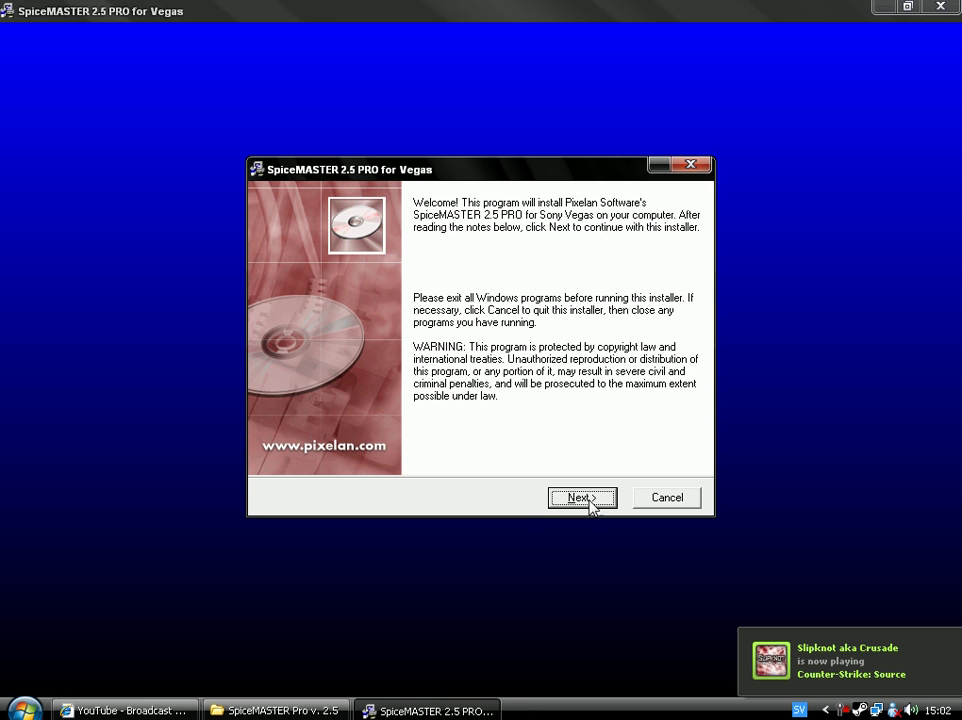
# Advance past the welcome, licence and information pages and clear the pre-filled registrant name.
pyautogui.click(588, 499)
pyautogui.click(589, 501)
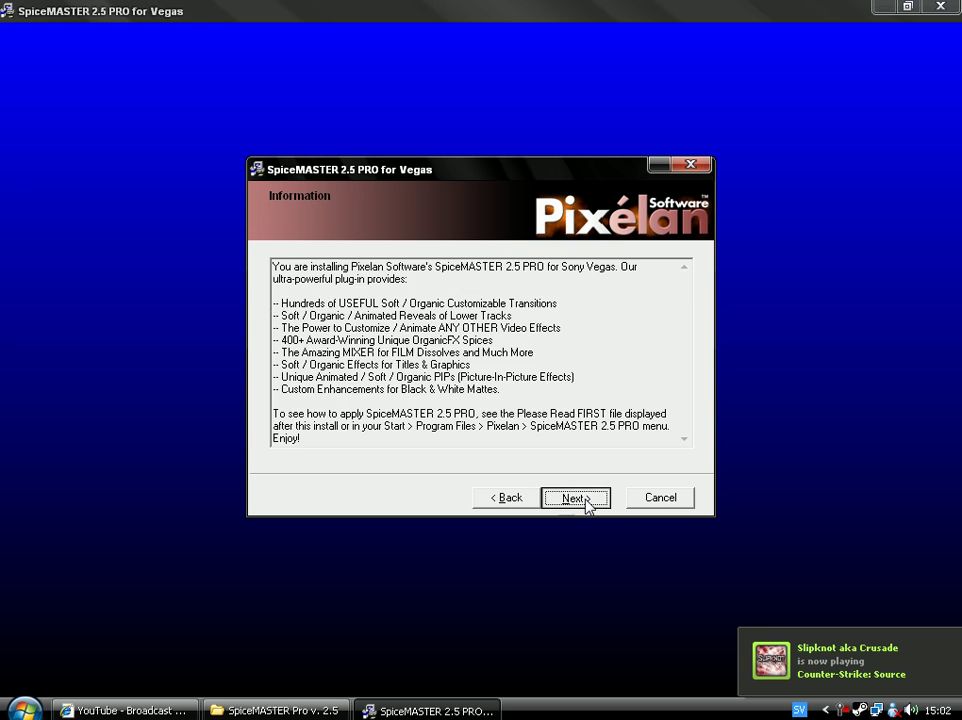
pyautogui.click(586, 501)
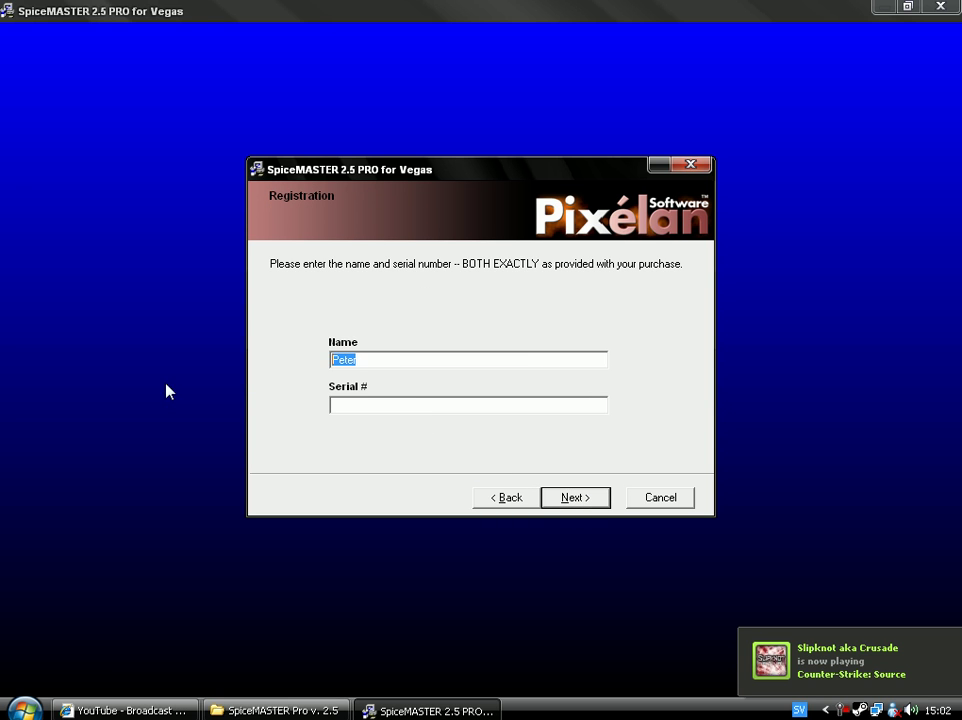
pyautogui.press('BackSpace')
# Fill in the registration name and serial number copied from serial.txt.
pyautogui.click(285, 711)
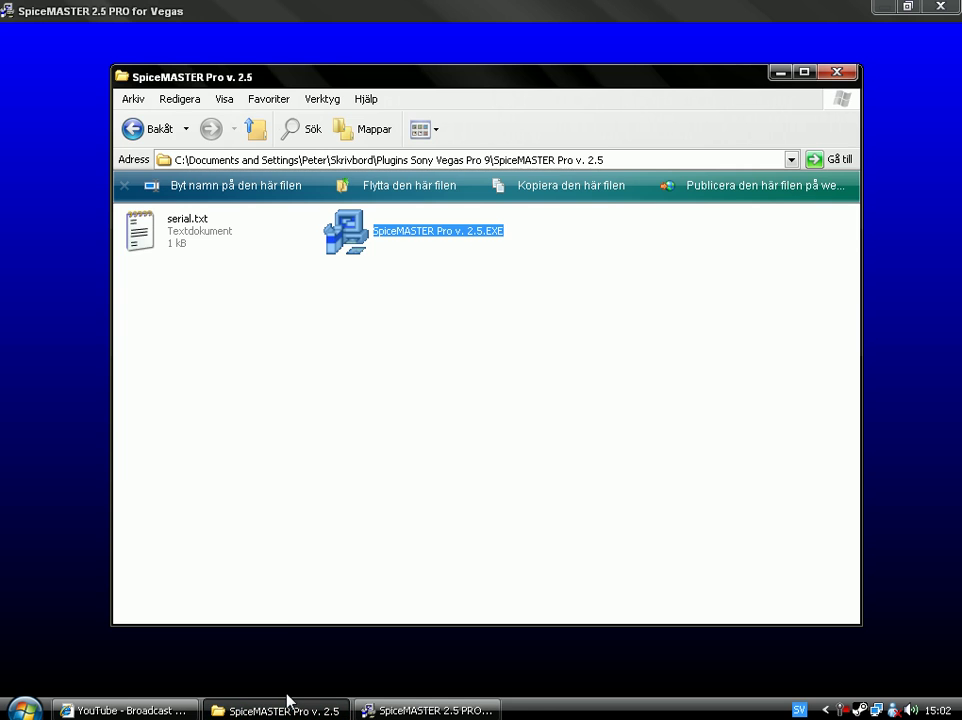
pyautogui.doubleClick(148, 245)
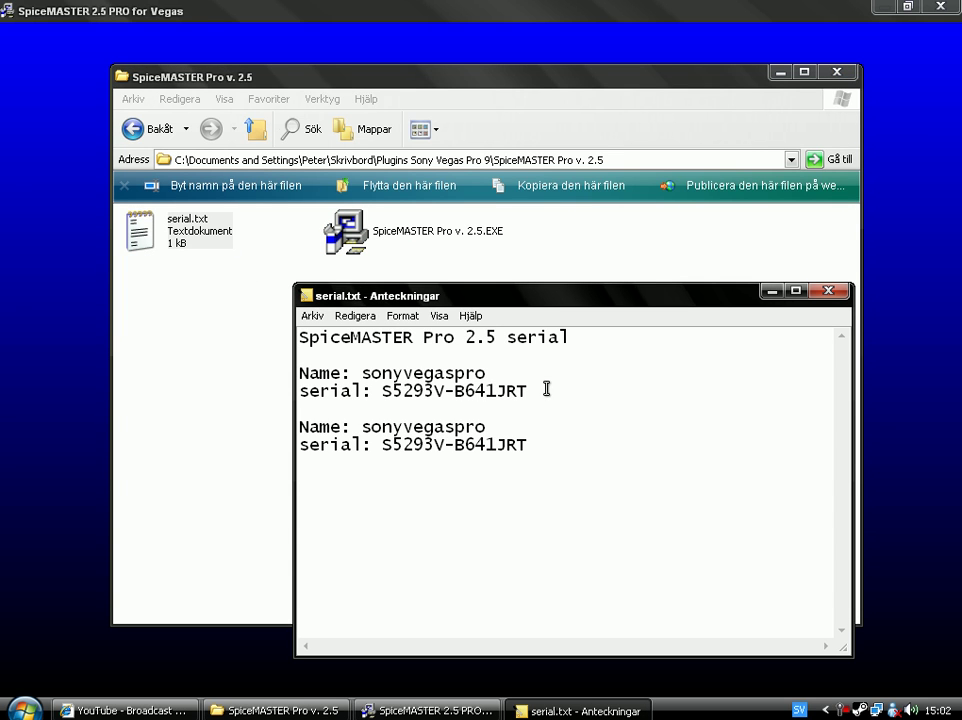
pyautogui.moveTo(524, 372); pyautogui.dragTo(373, 370)
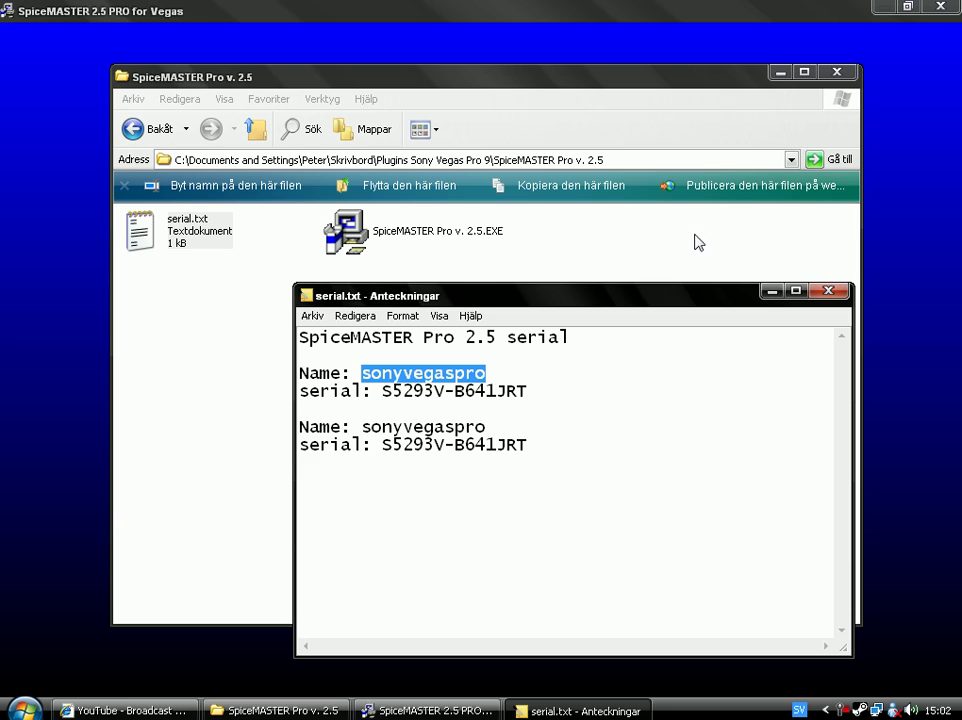
pyautogui.click(778, 74)
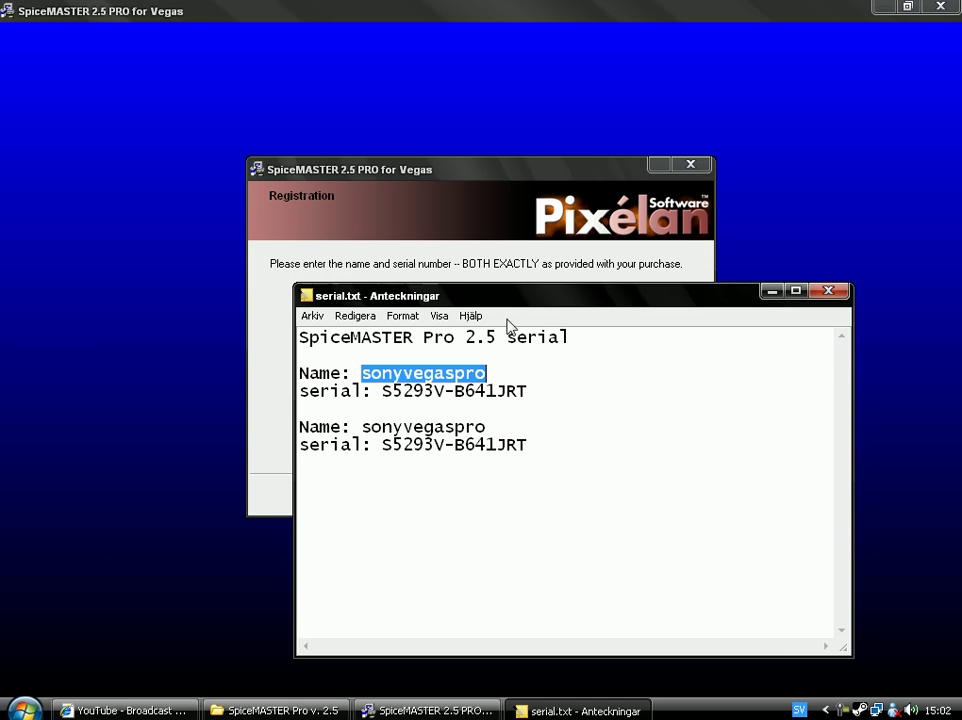
pyautogui.click(342, 250)
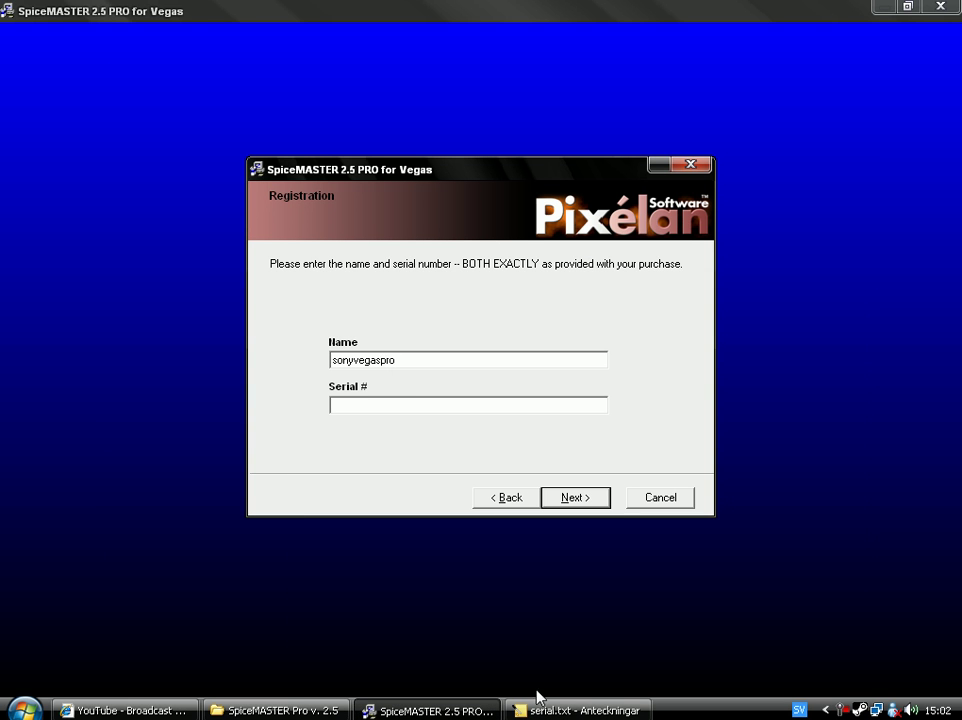
pyautogui.click(550, 711)
pyautogui.moveTo(527, 391); pyautogui.dragTo(391, 392)
pyautogui.hotkey('ctrl', 'c')
pyautogui.click(265, 431)
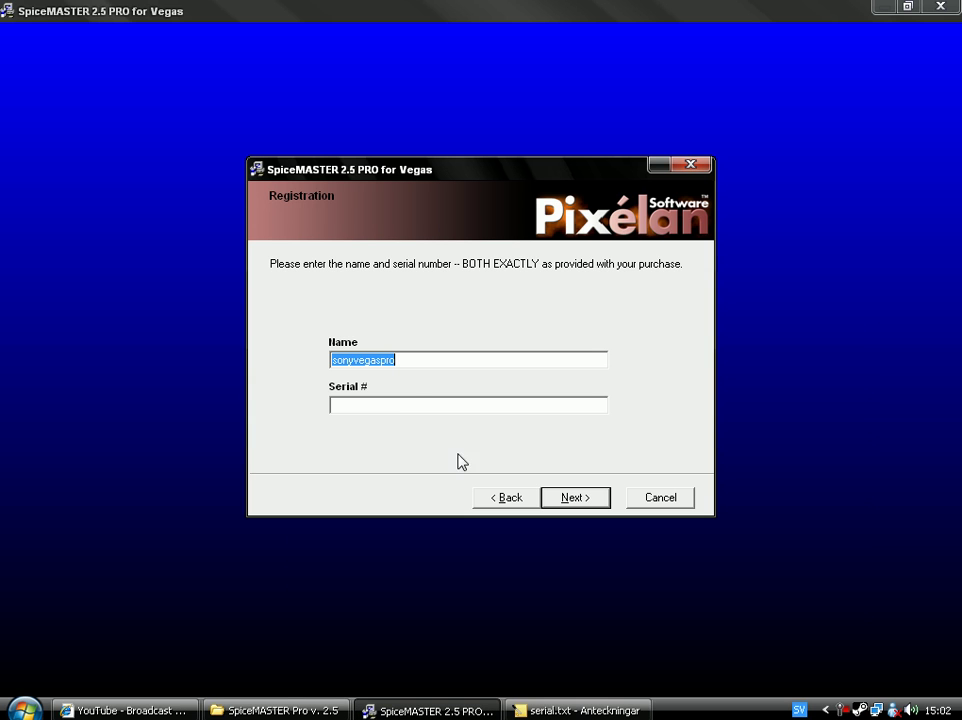
pyautogui.click(404, 404)
pyautogui.hotkey('ctrl', 'v')
# Continue to the C:\Program\Pixelan destination page, then cancel and confirm exiting setup.
pyautogui.click(565, 500)
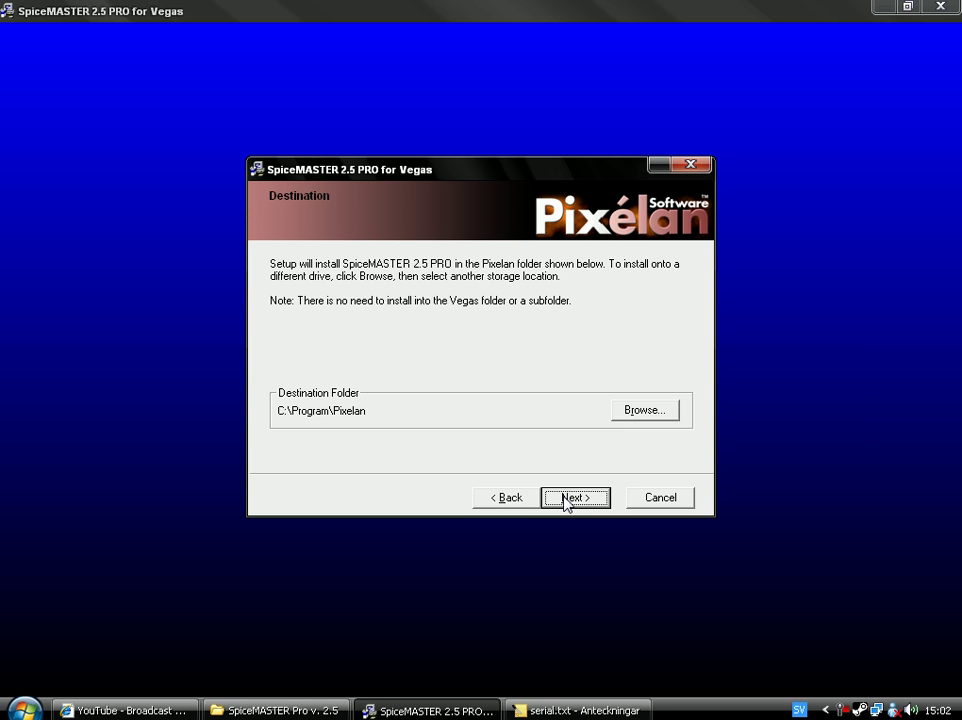
pyautogui.click(645, 500)
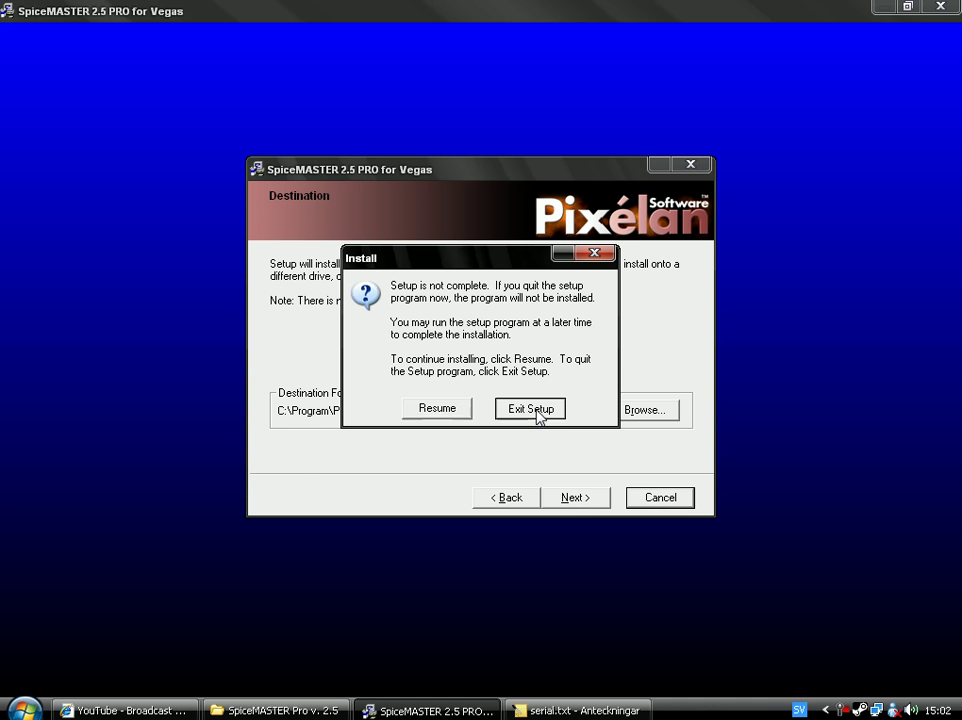
pyautogui.click(520, 409)
# Close the serial.txt Notepad window and the SpiceMASTER folder window.
pyautogui.click(834, 291)
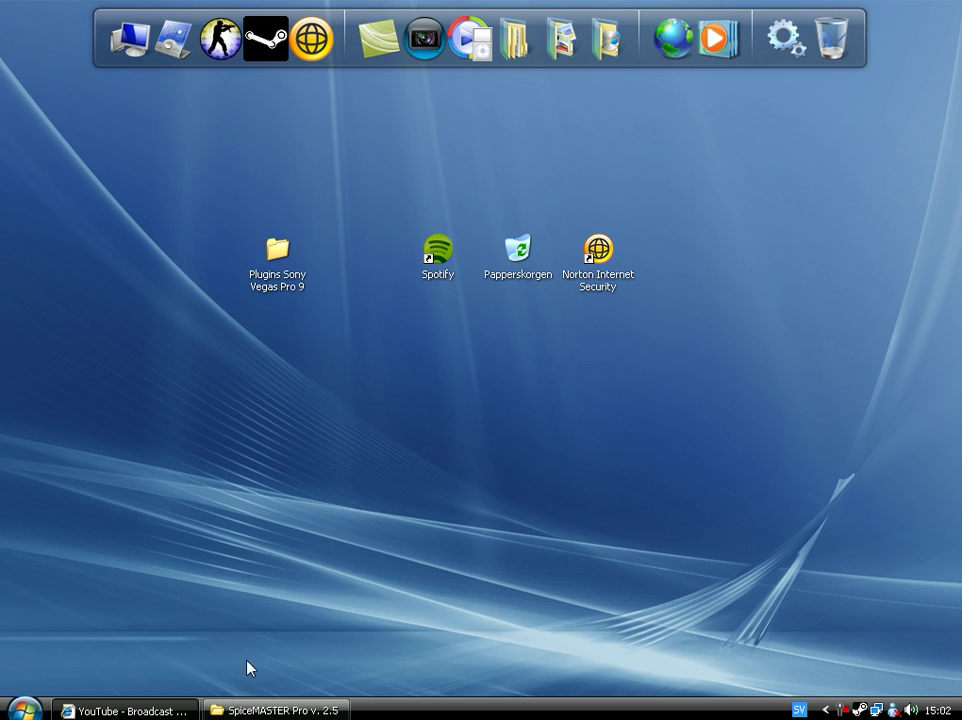
pyautogui.click(275, 711)
pyautogui.click(843, 79)
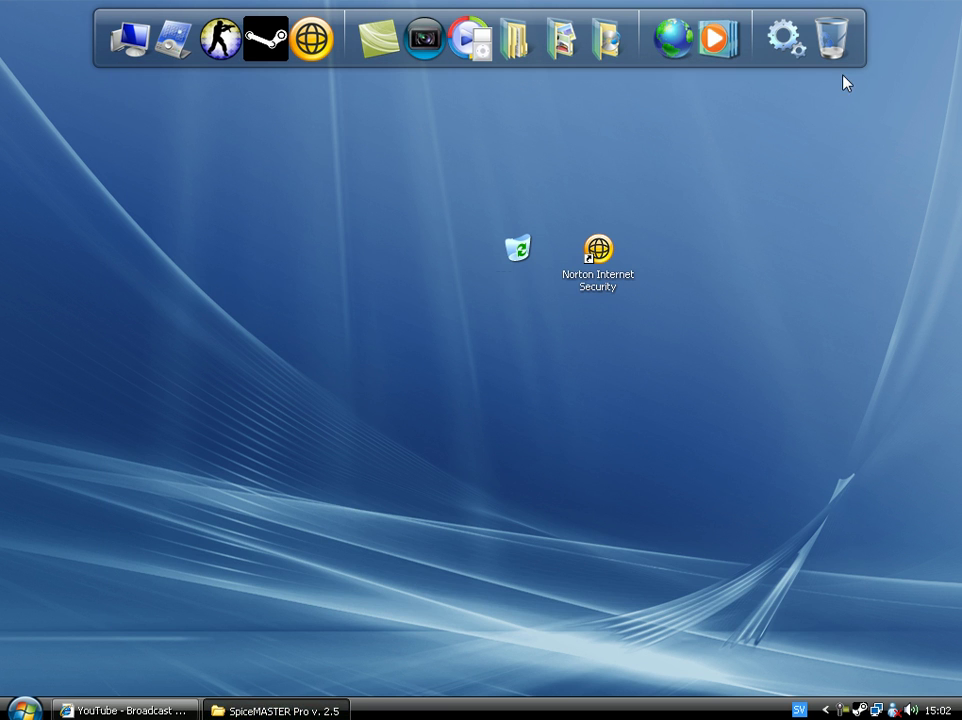
# Drag the Plugins Sony Vegas Pro 9 folder to the Recycle Bin and empty it.
pyautogui.click(274, 268)
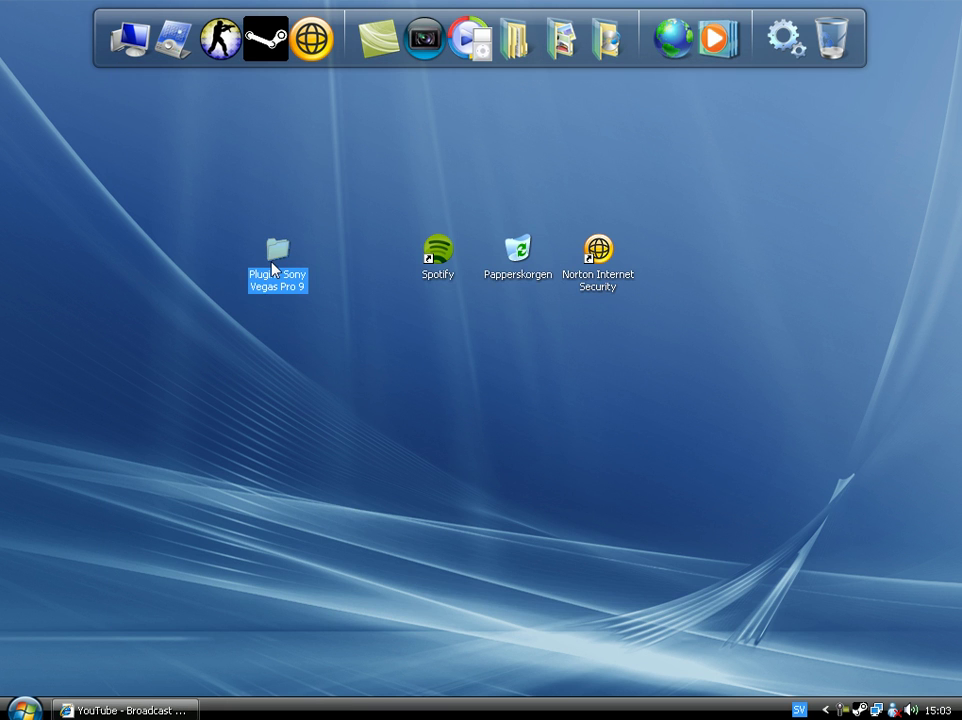
pyautogui.moveTo(274, 268); pyautogui.dragTo(845, 72)
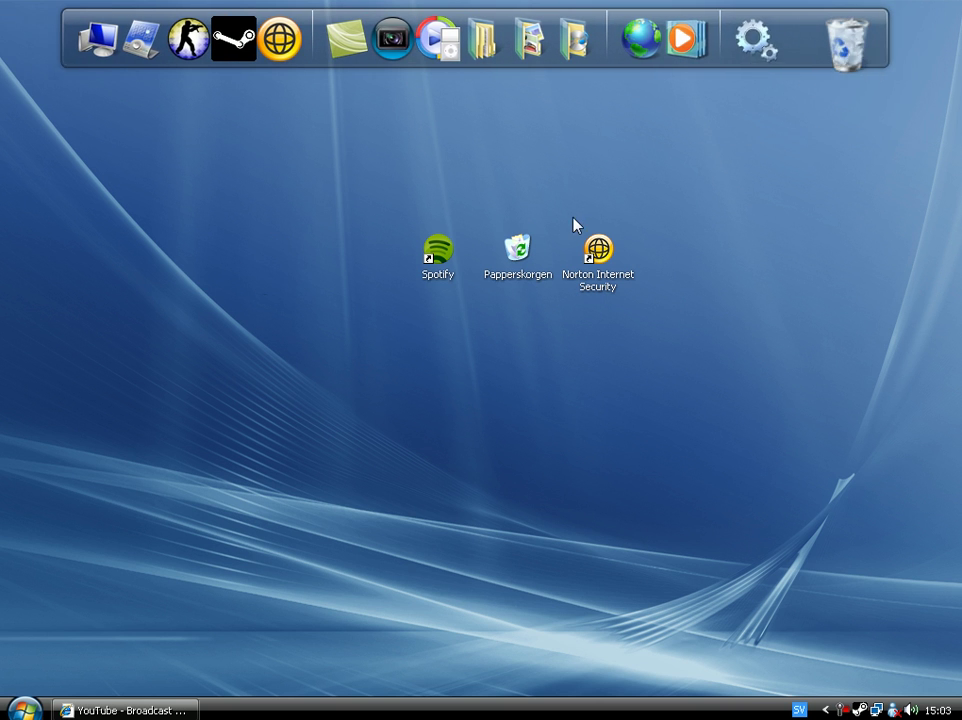
pyautogui.rightClick(826, 63)
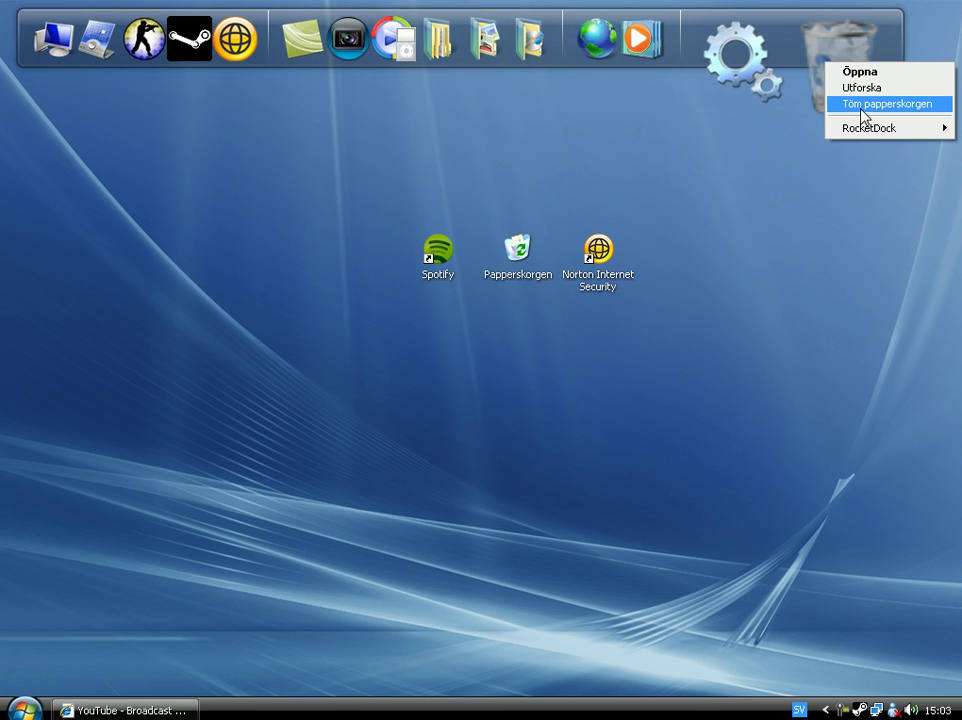
pyautogui.click(861, 106)
pyautogui.click(532, 410)
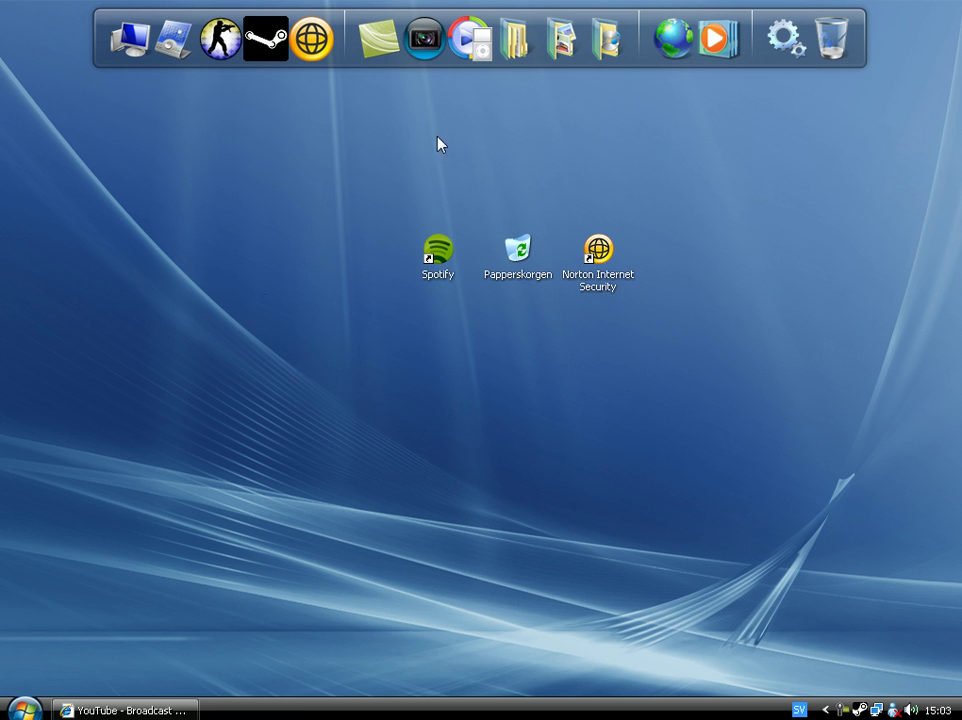
# Start Vegas Pro 8.0, browse Magic Bullet, NewBlue and SpiceMASTER video effects, then show Transitions.
pyautogui.click(429, 60)
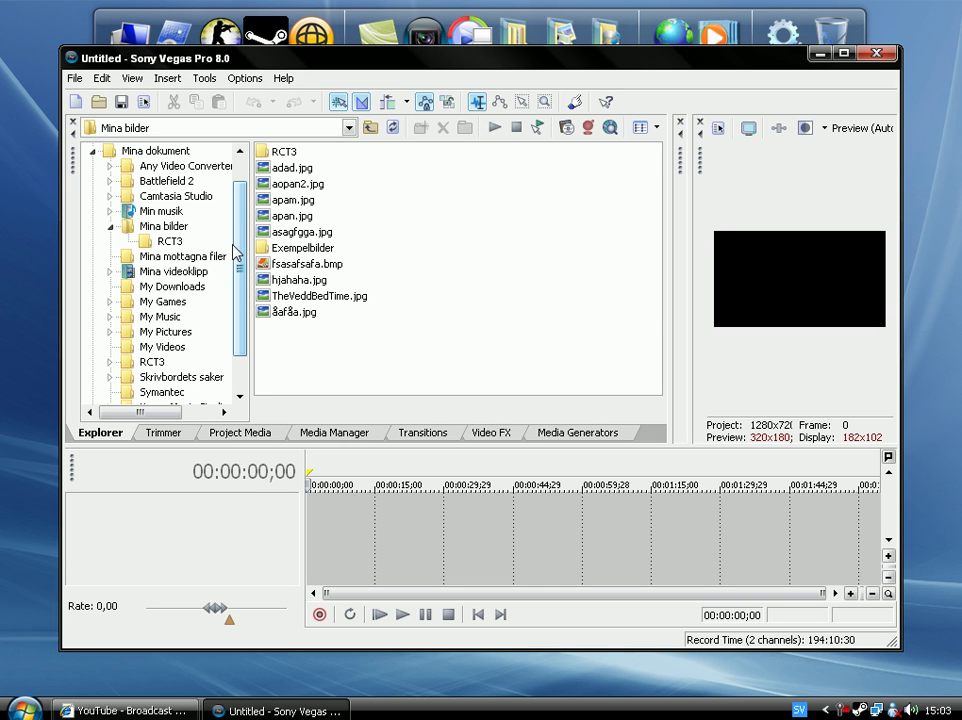
pyautogui.click(491, 430)
pyautogui.moveTo(164, 182); pyautogui.dragTo(161, 251)
pyautogui.click(138, 236)
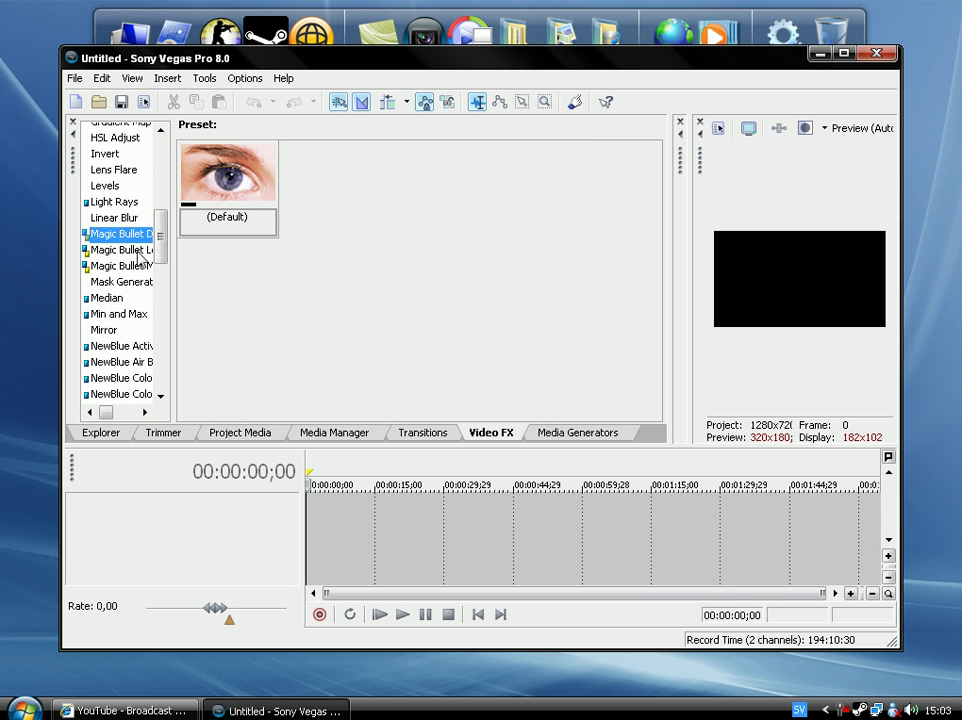
pyautogui.click(140, 266)
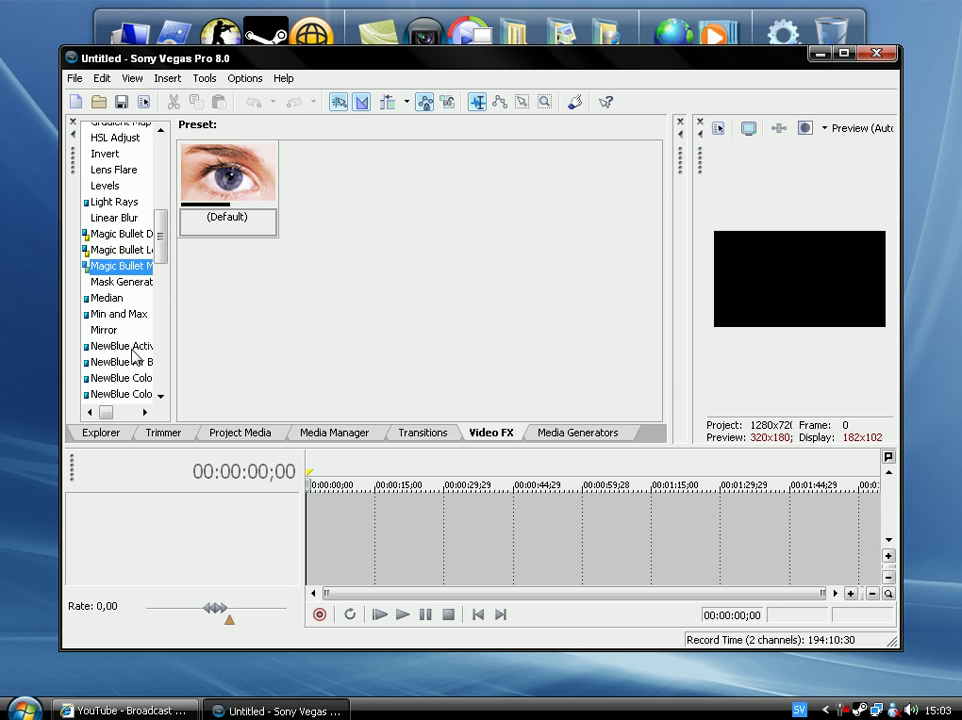
pyautogui.click(135, 346)
pyautogui.moveTo(161, 247); pyautogui.dragTo(170, 357)
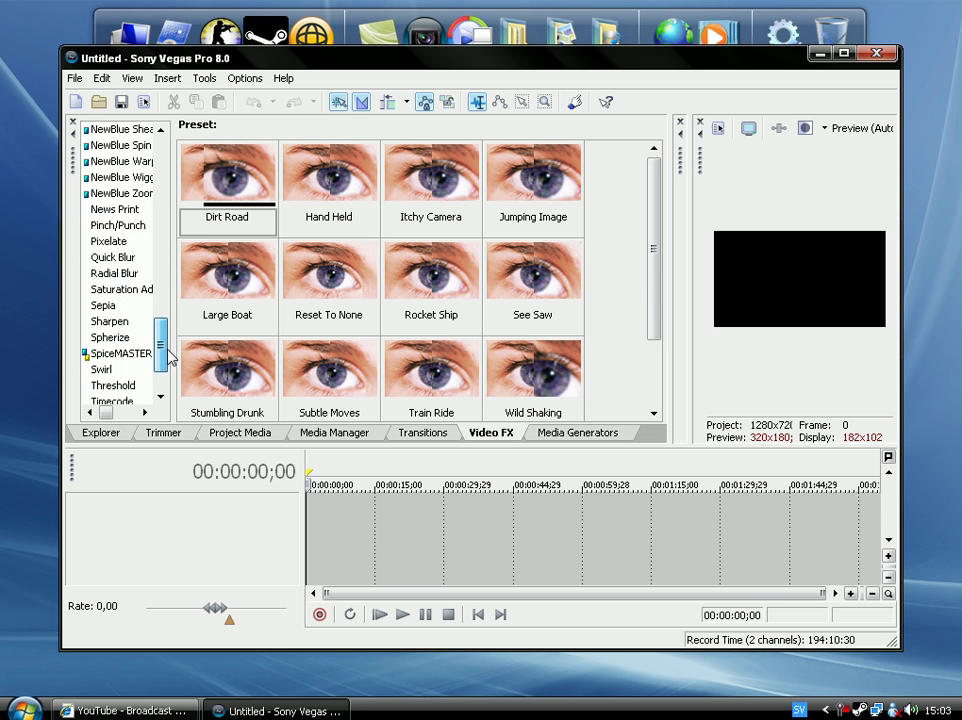
pyautogui.click(144, 332)
pyautogui.click(434, 437)
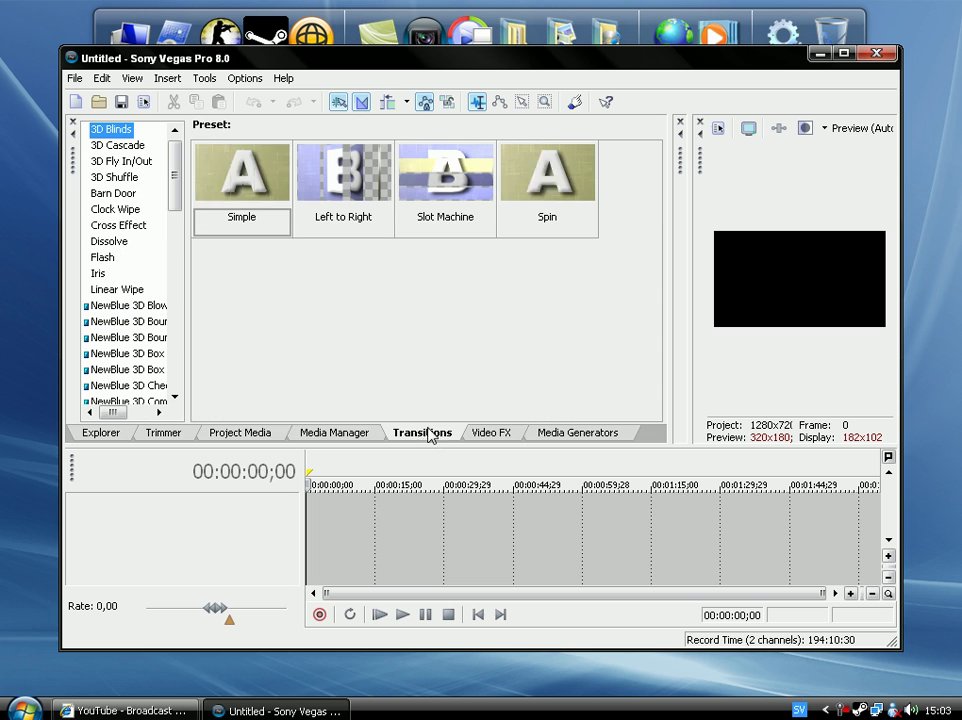
# Display SpiceMASTER 2.5 transition presets like Animated PIP10 and Bounce1 with Vegas maximized.
pyautogui.click(140, 323)
pyautogui.moveTo(175, 175); pyautogui.dragTo(175, 377)
pyautogui.click(130, 296)
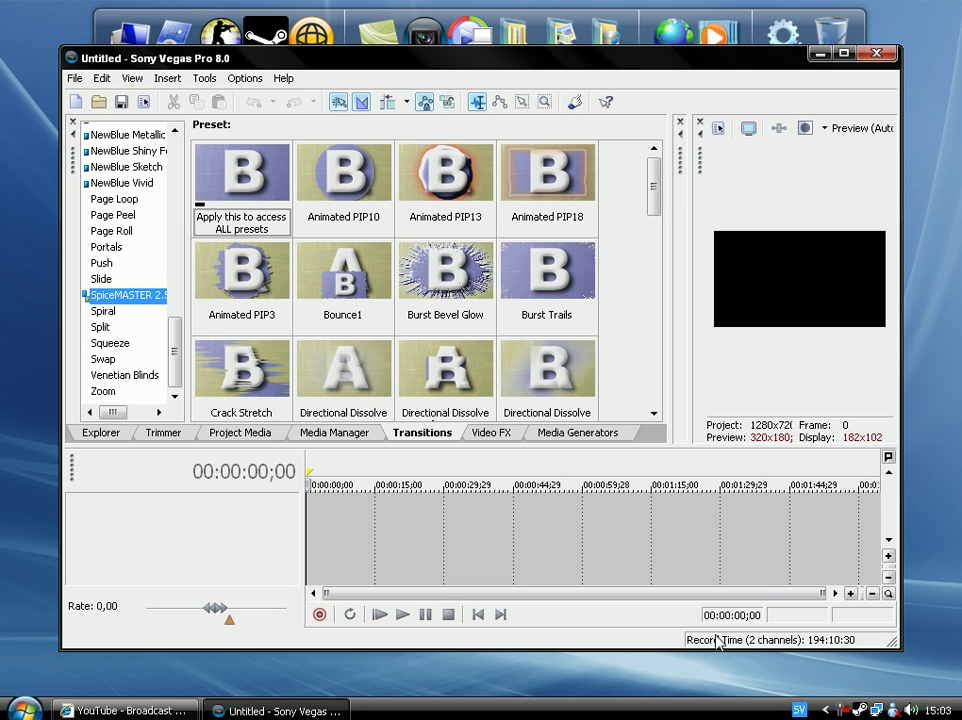
pyautogui.click(844, 54)
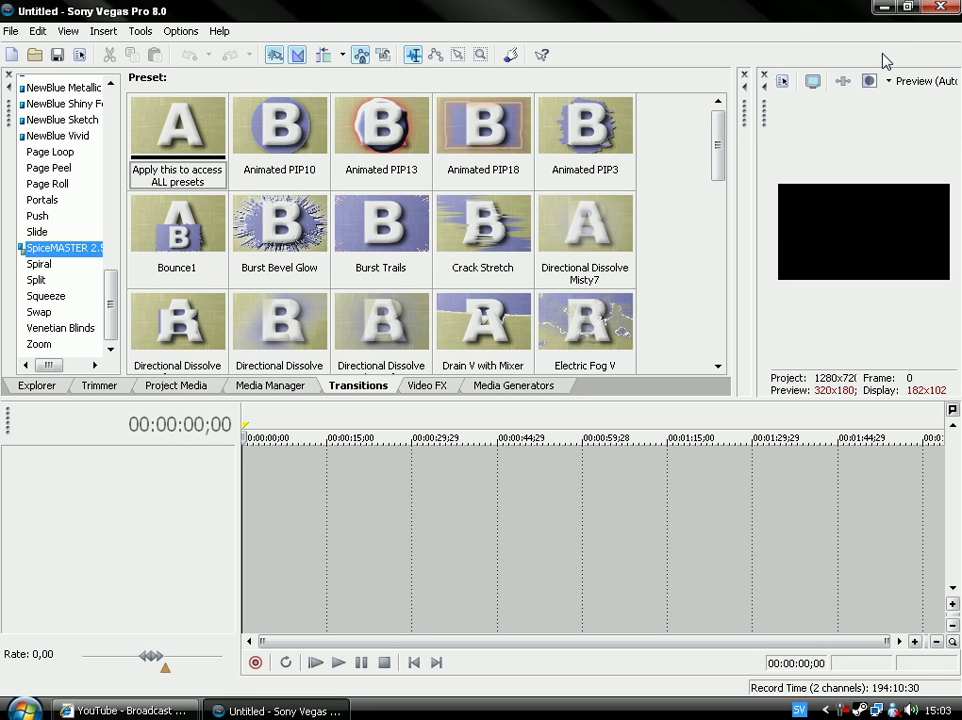